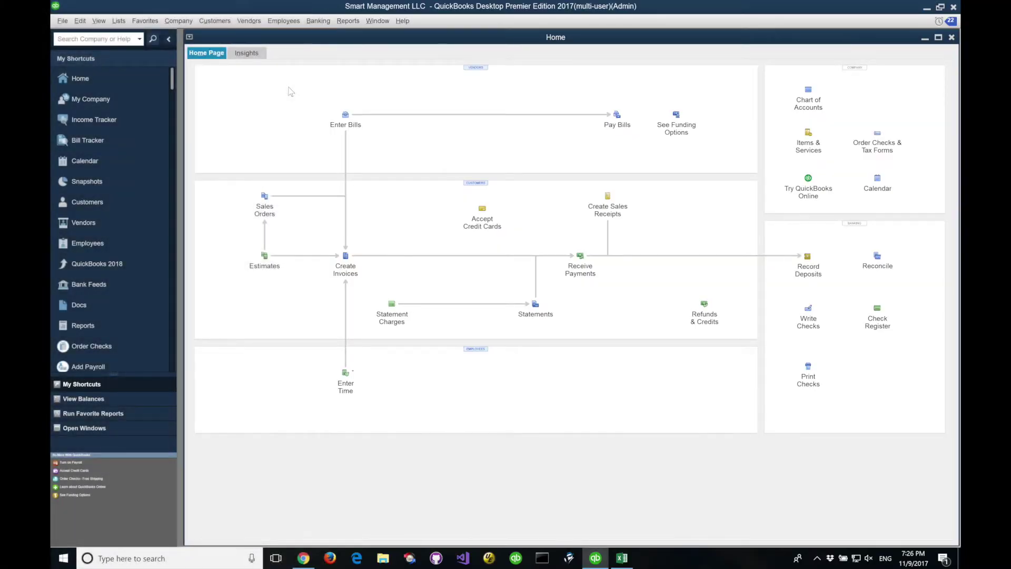
# Open the Chart of Accounts and select 12000 Escrow Accounts to review its 756.29 balance.
pyautogui.click(119, 22)
pyautogui.click(119, 21)
pyautogui.click(119, 21)
pyautogui.click(124, 35)
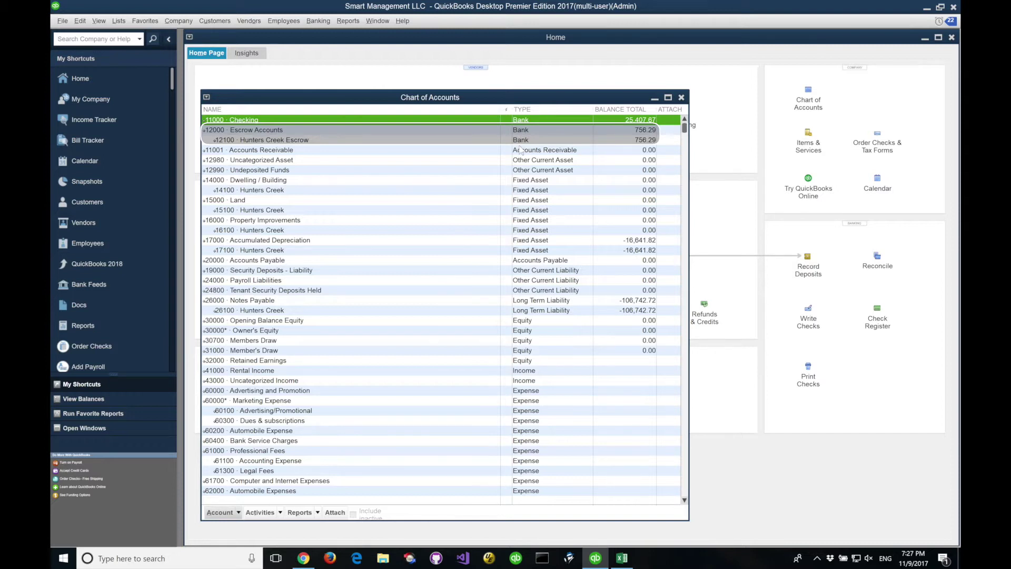
pyautogui.click(563, 130)
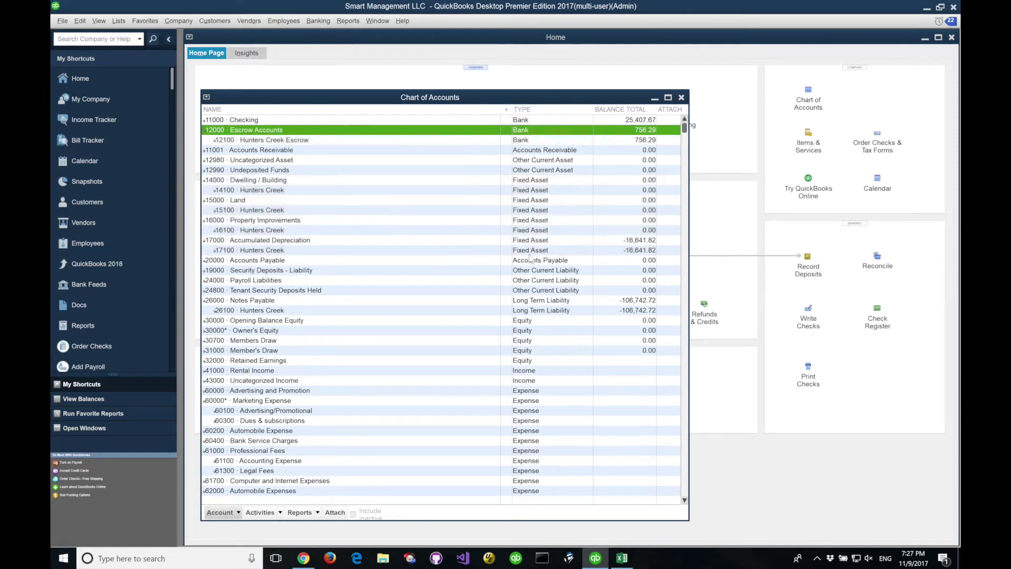
# Close the Chart of Accounts and open Loancare's 10/01/2017 check for 871.37 from the Vendor Center.
pyautogui.click(681, 98)
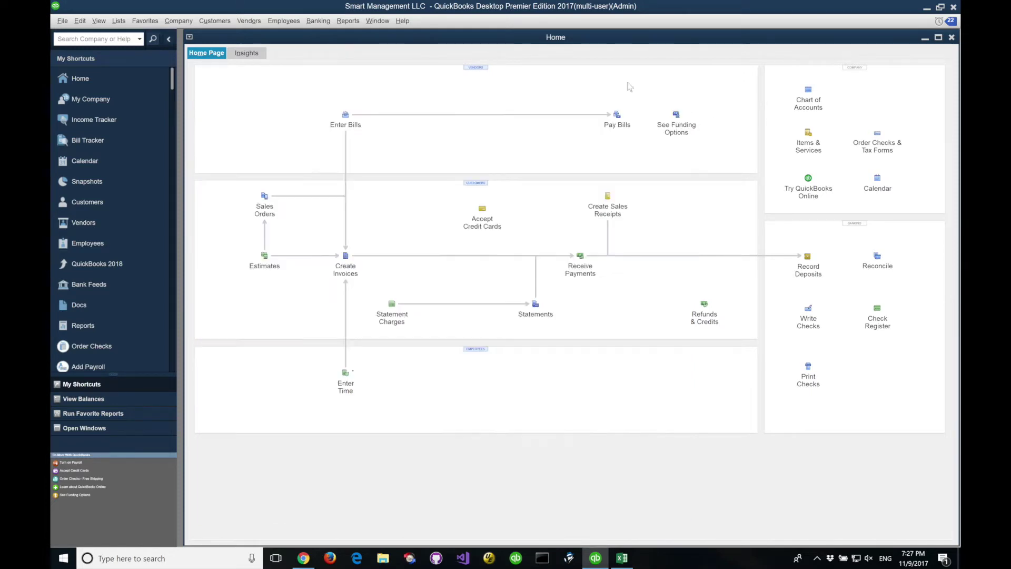
pyautogui.click(249, 21)
pyautogui.click(252, 38)
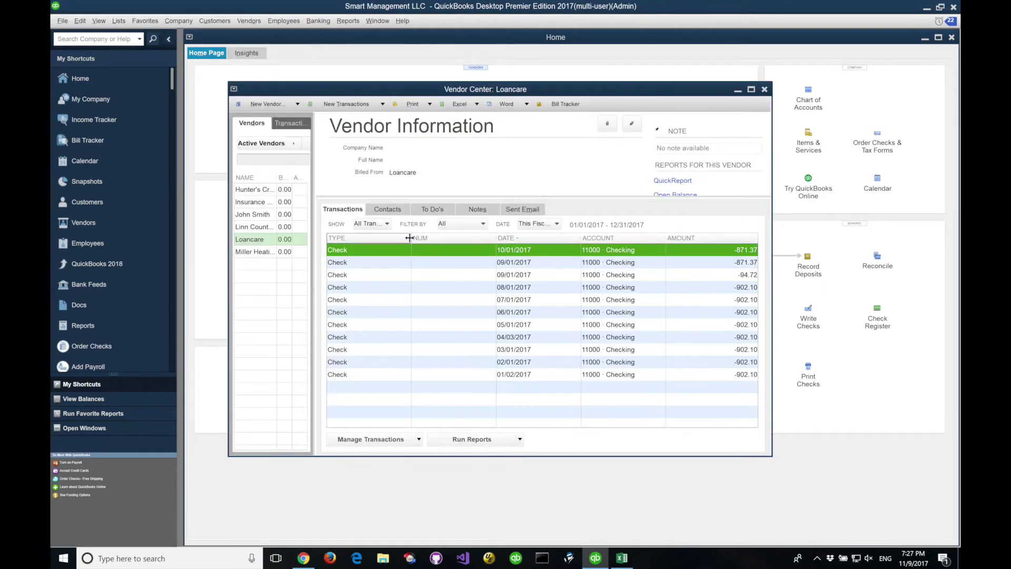
pyautogui.click(285, 242)
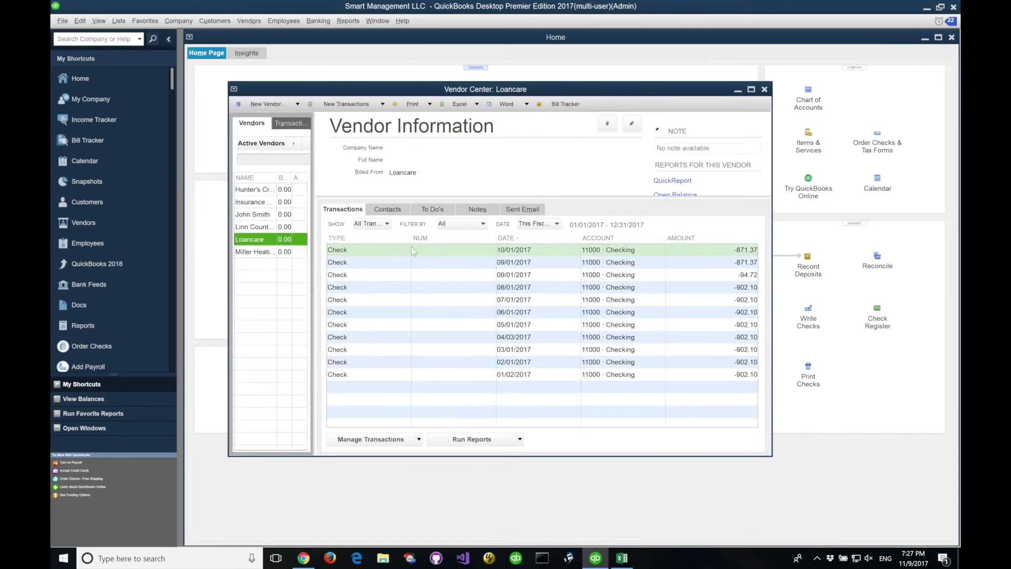
pyautogui.doubleClick(529, 251)
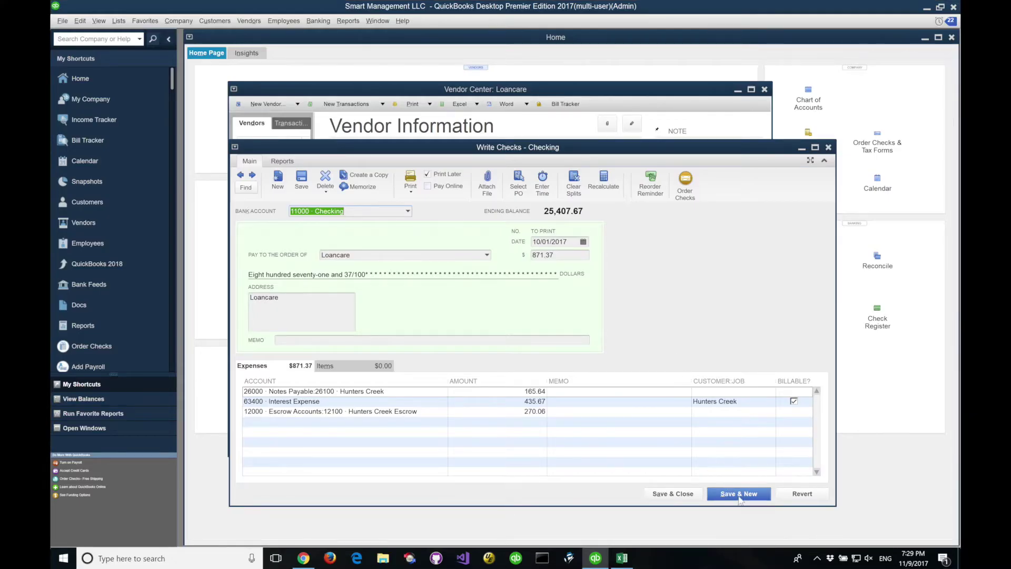
# Save the current check and start a new Loancare check for 871.37 dated 11/01/2017.
pyautogui.click(739, 494)
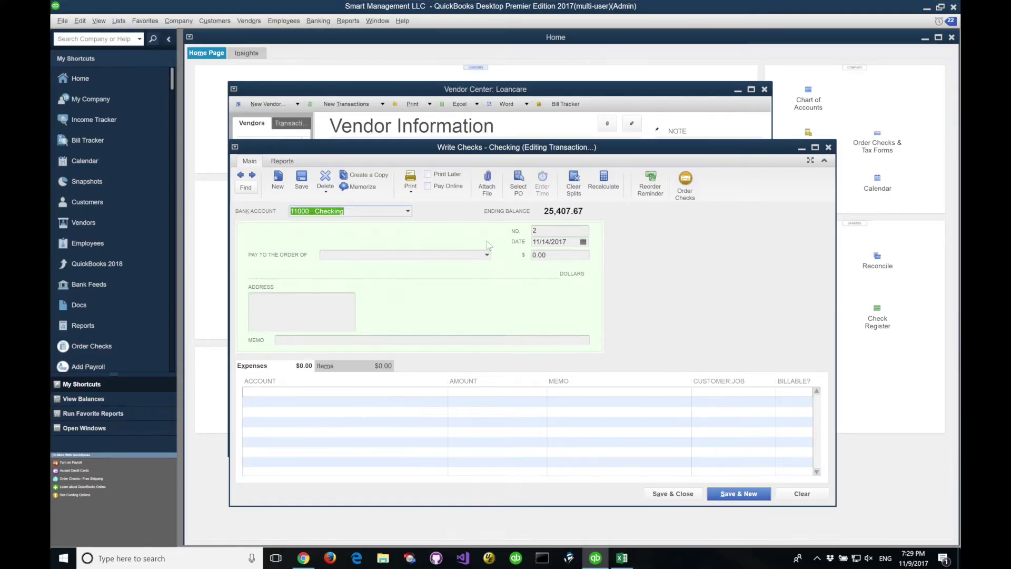
pyautogui.click(428, 254)
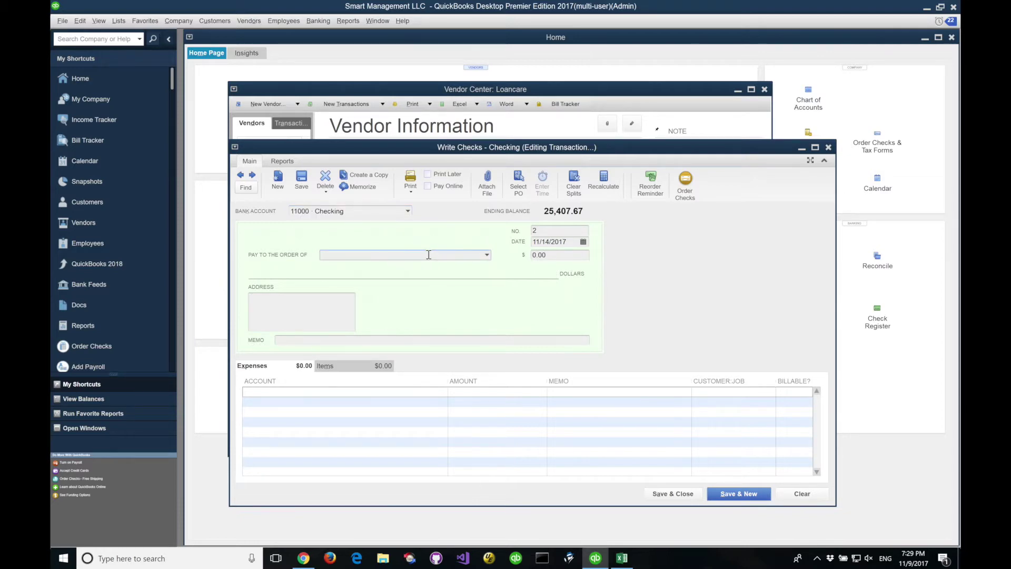
pyautogui.write('Loancare')
pyautogui.press('Tab')
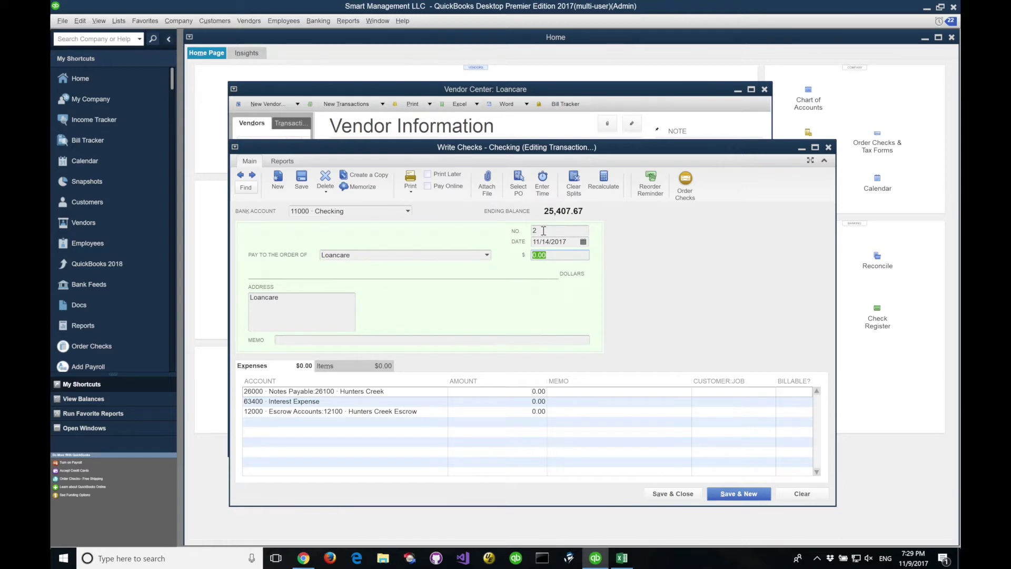
pyautogui.write('7')
pyautogui.write('8')
pyautogui.write('71')
pyautogui.write('.37')
pyautogui.click(582, 242)
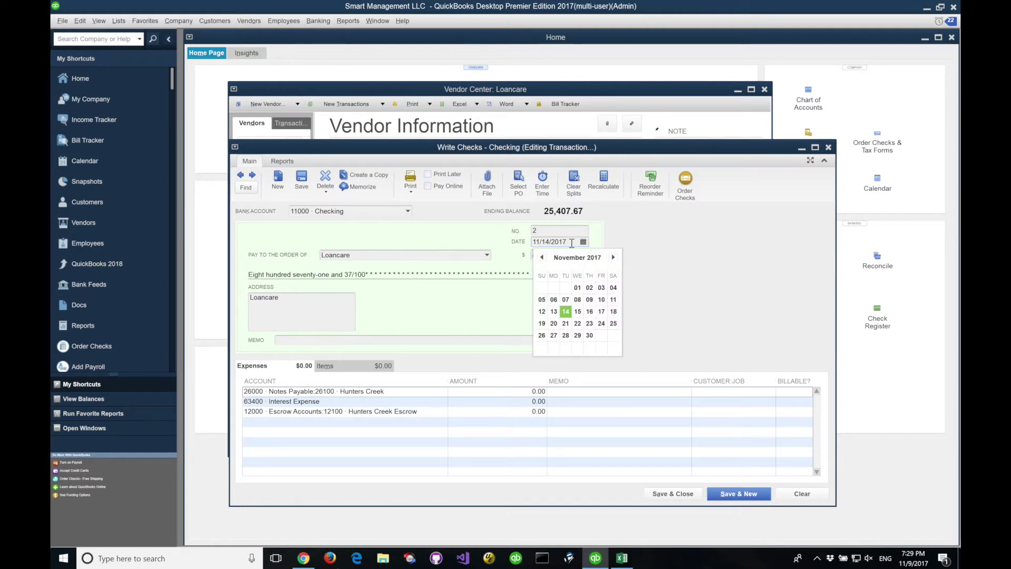
pyautogui.click(571, 276)
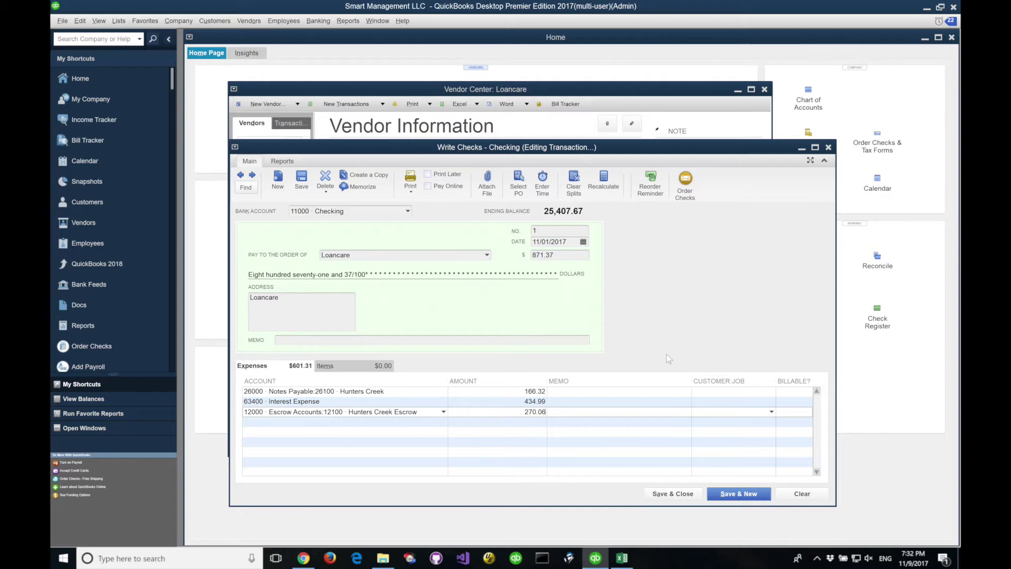
# Save the 11/01/2017 Loancare check and compare it with the 10/01/2017 check in the Vendor Center.
pyautogui.click(692, 494)
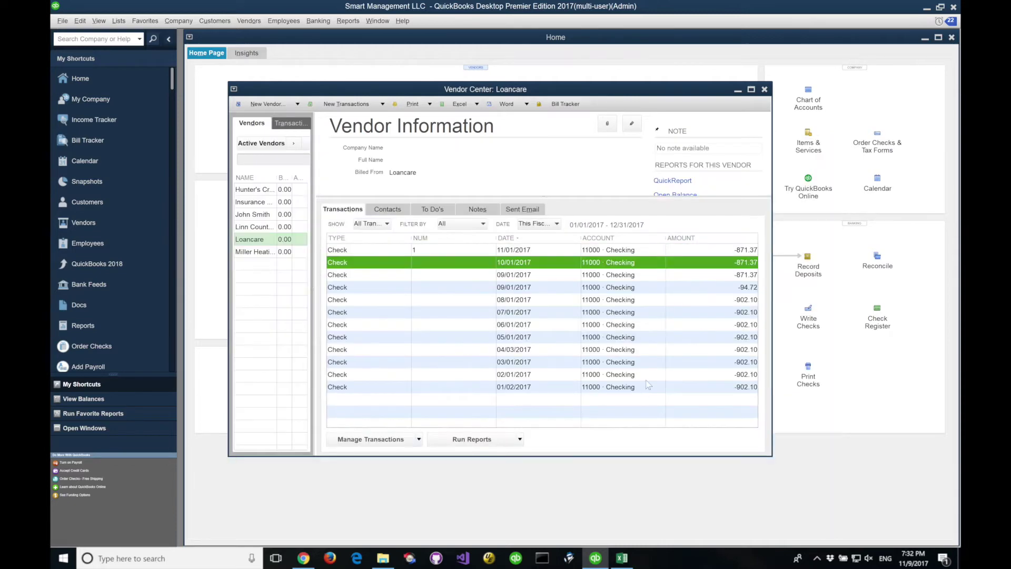
pyautogui.click(561, 249)
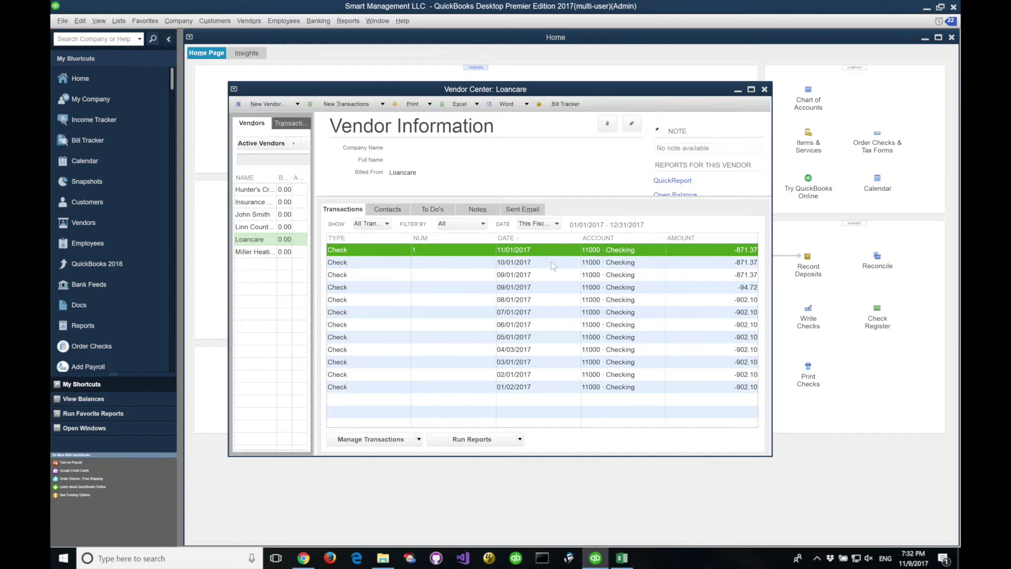
pyautogui.click(552, 263)
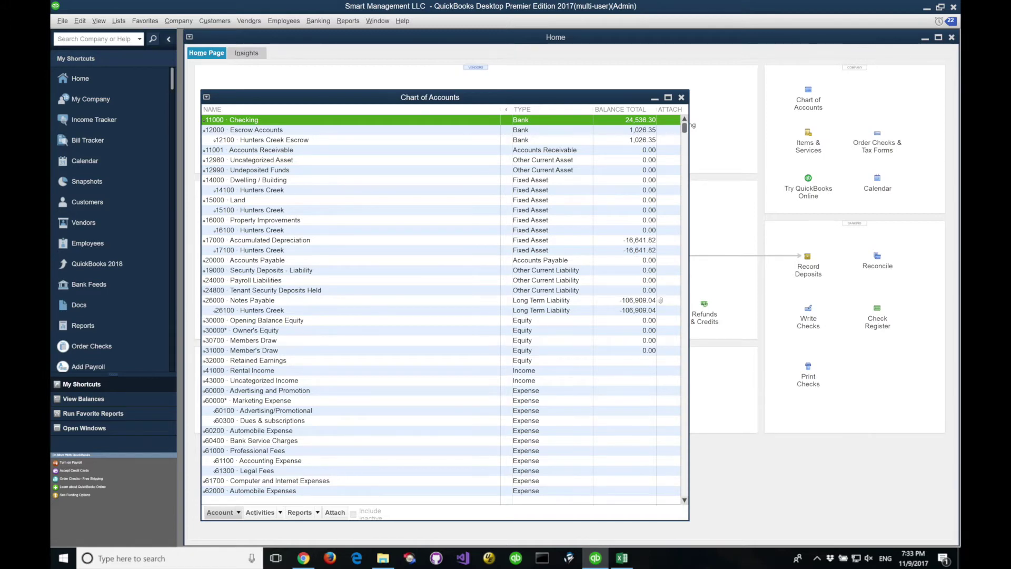
# Select 26000 Notes Payable and 26100 Hunters Creek to review the -106,909.04 loan balance.
pyautogui.click(671, 301)
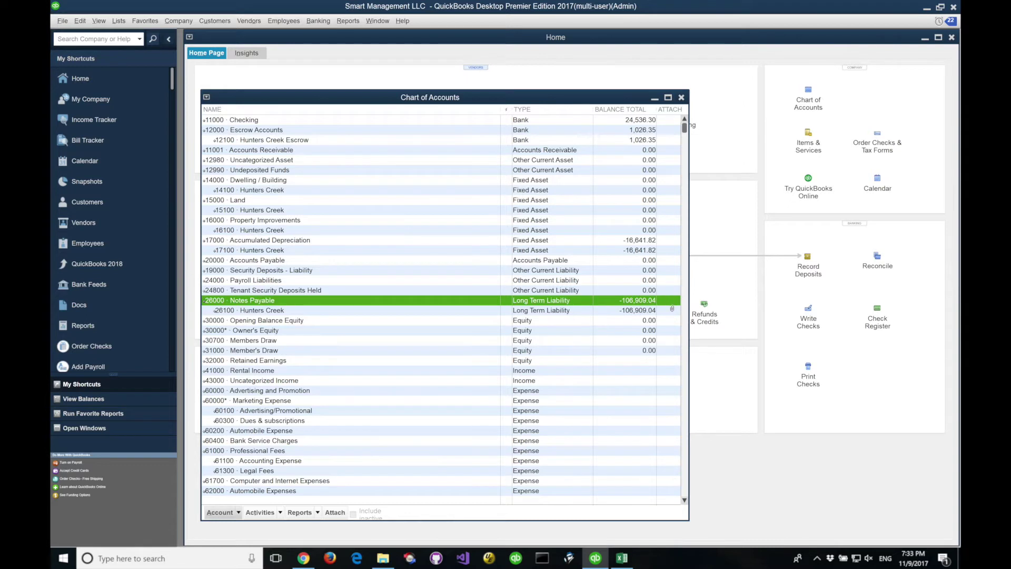
pyautogui.click(672, 310)
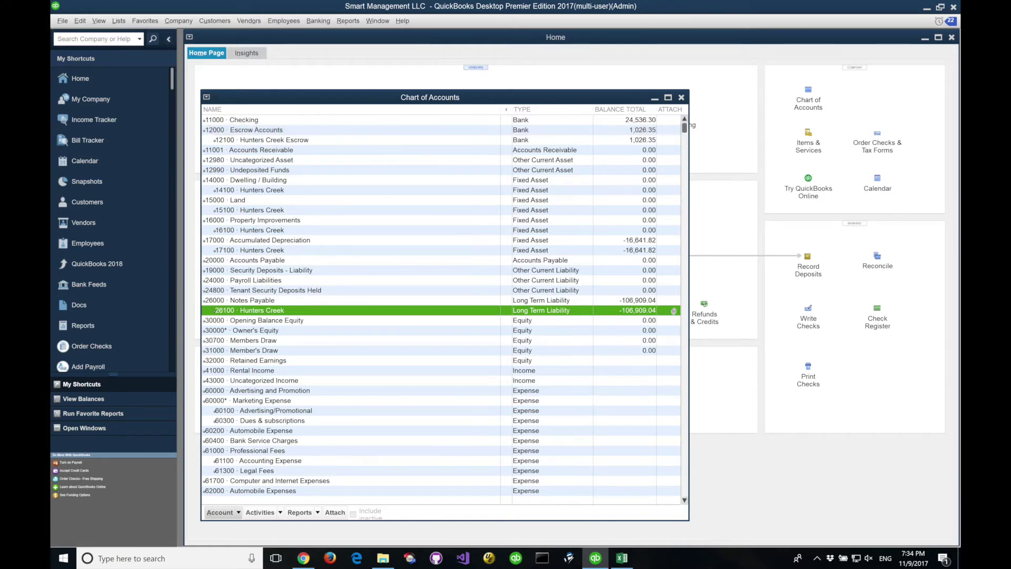
# Run Profit & Loss by Job for January 1 to November 14, 2017, and enlarge the report window.
pyautogui.press('Escape')
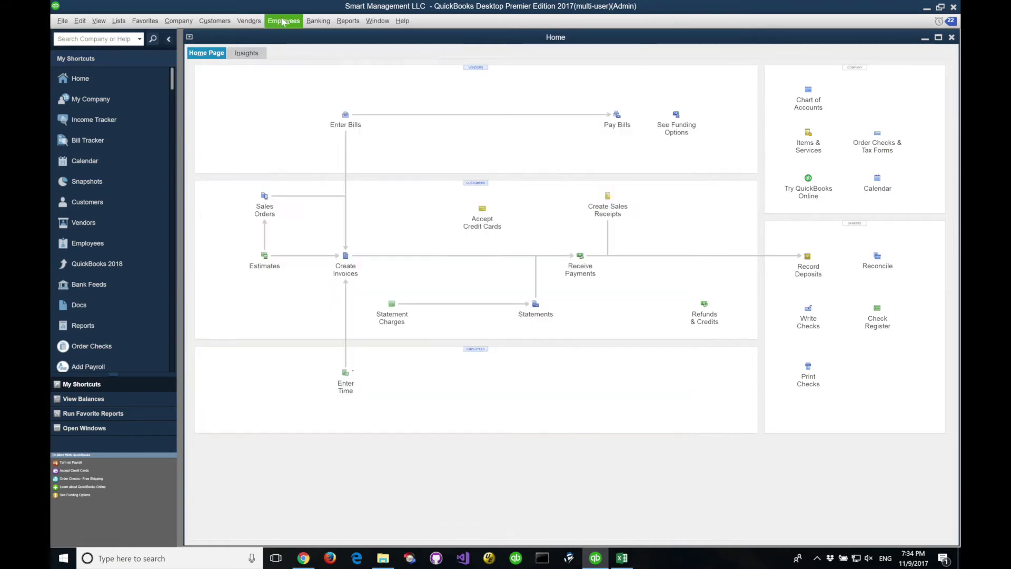
pyautogui.click(346, 23)
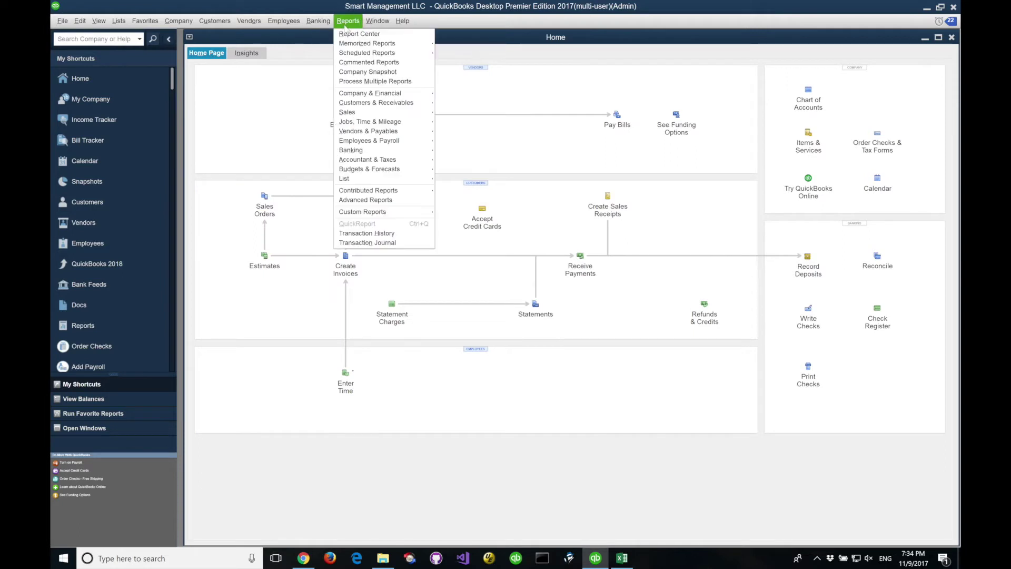
pyautogui.moveTo(368, 95)
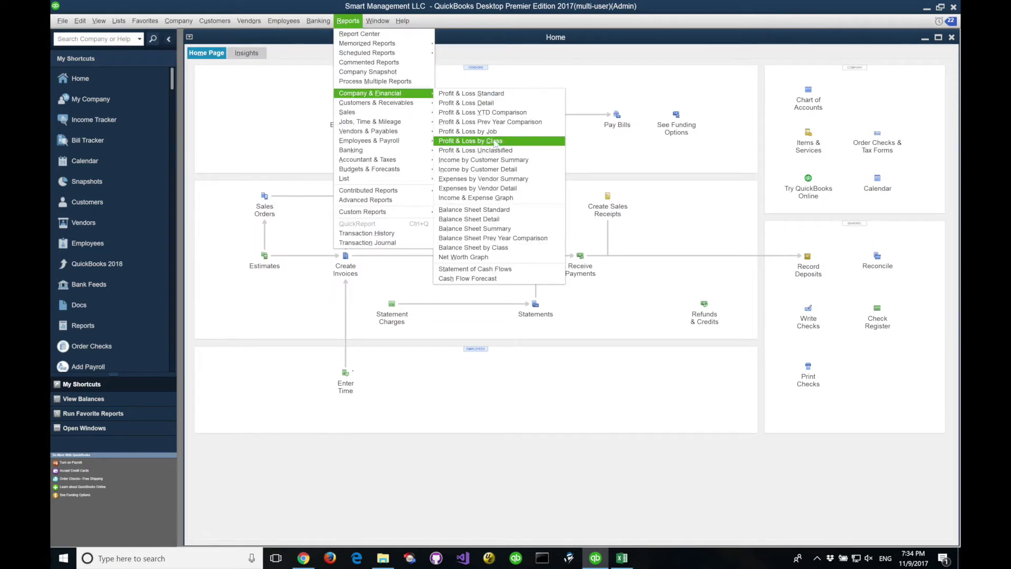
pyautogui.click(520, 132)
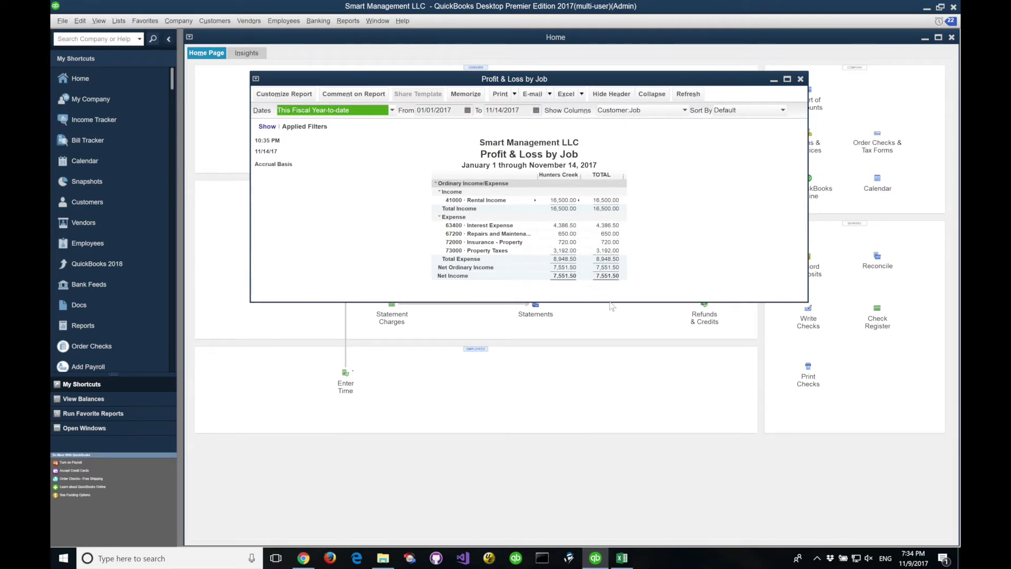
pyautogui.moveTo(610, 304); pyautogui.dragTo(605, 336)
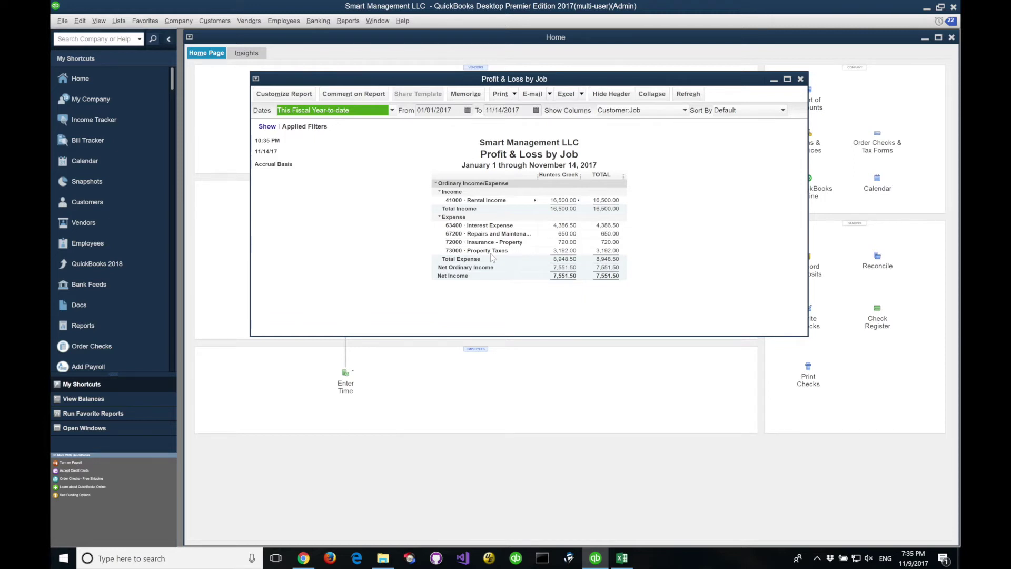
pyautogui.click(118, 21)
pyautogui.click(123, 34)
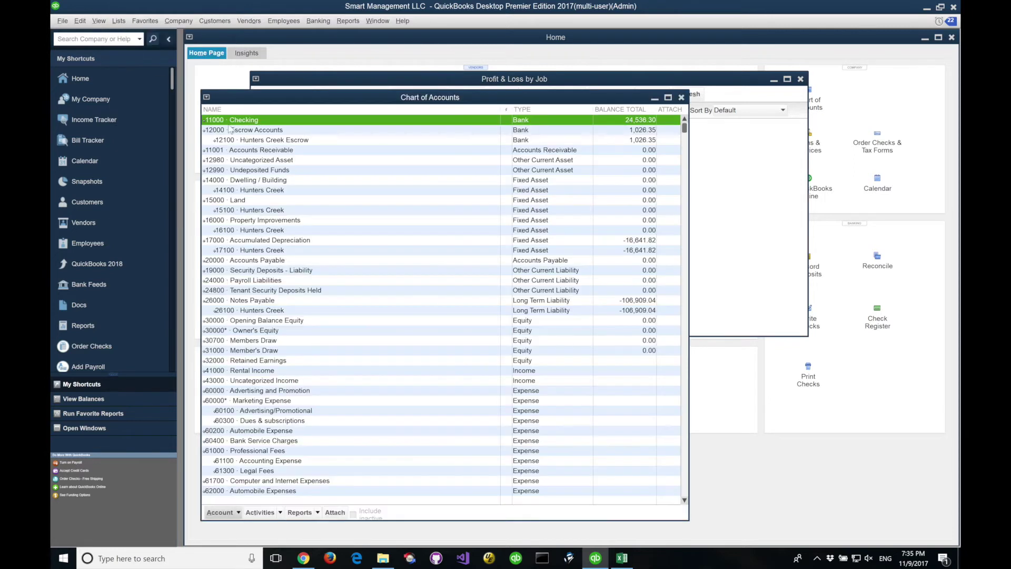
pyautogui.click(271, 131)
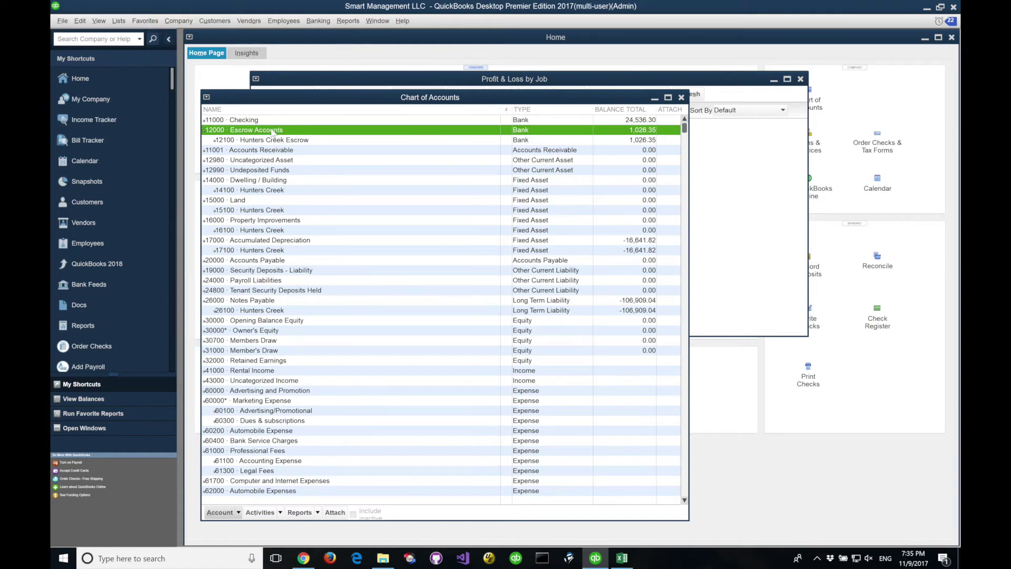
pyautogui.doubleClick(271, 131)
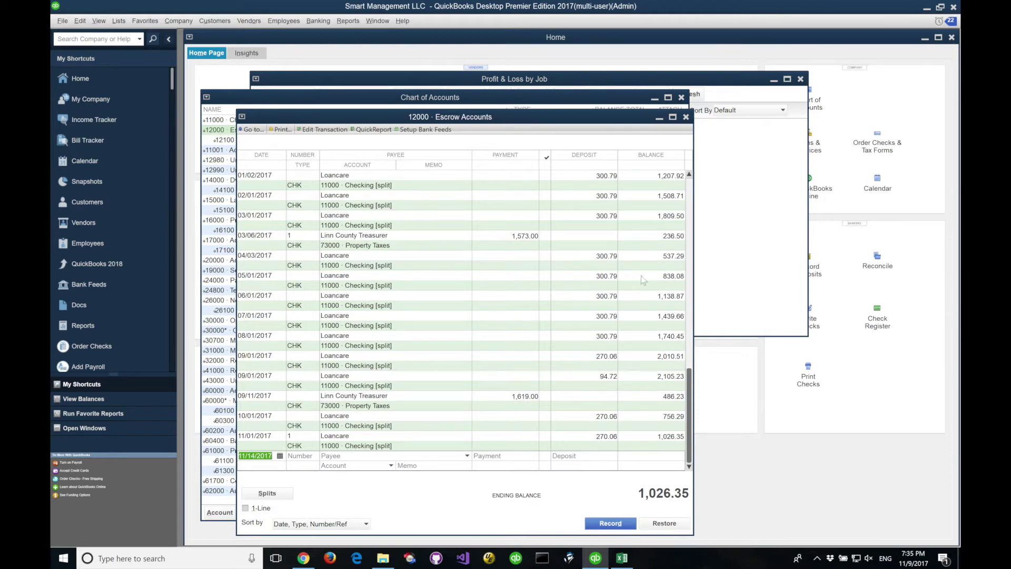
pyautogui.click(685, 116)
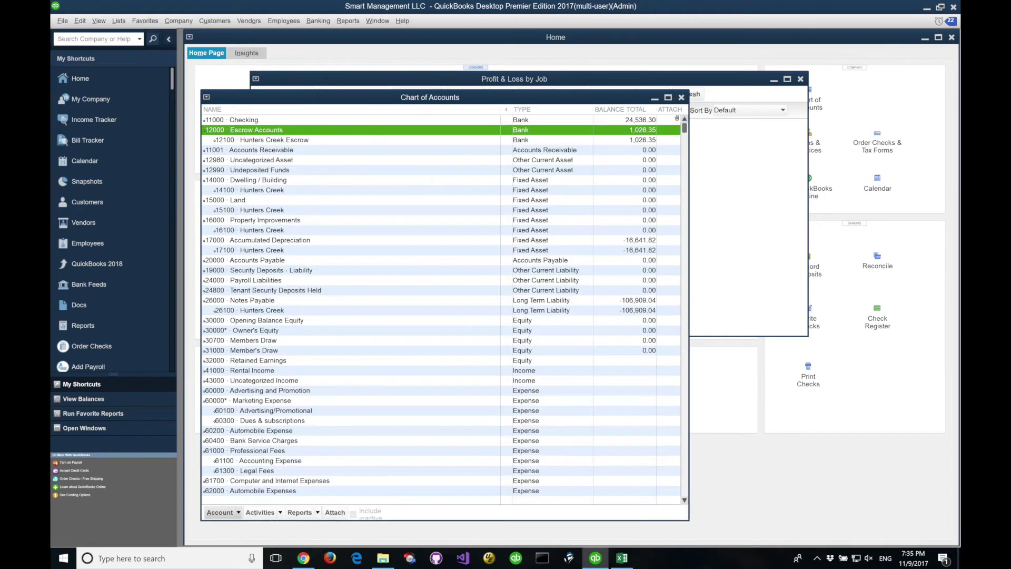
pyautogui.click(681, 98)
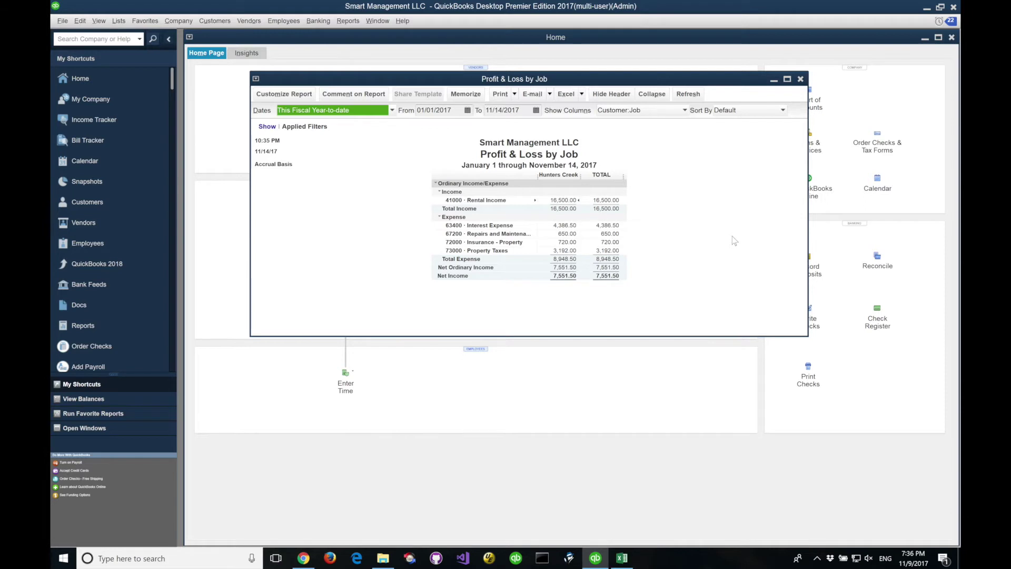
# Close the Profit & Loss by Job report and the Smart Management LLC company file.
pyautogui.click(800, 79)
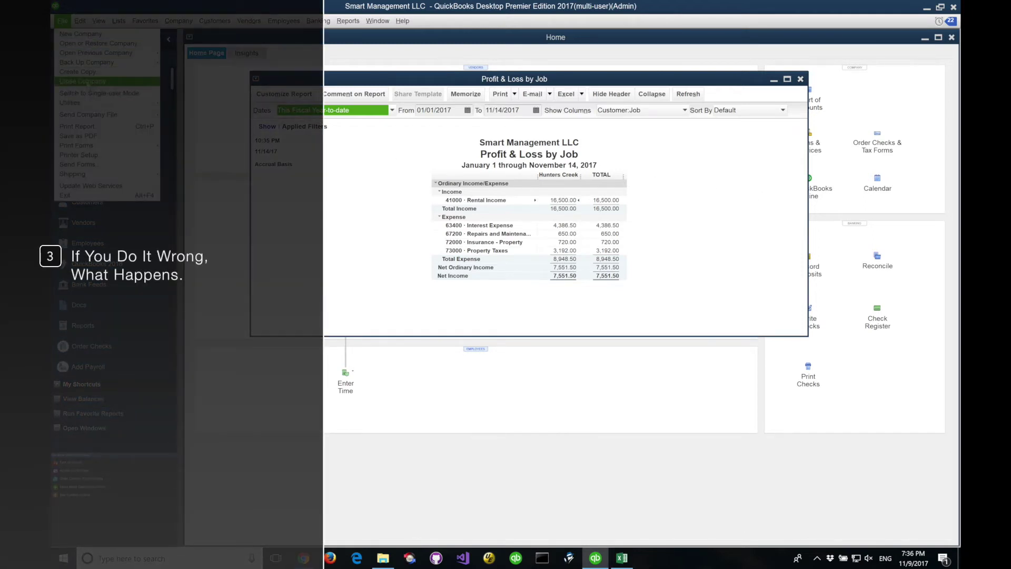
pyautogui.click(85, 81)
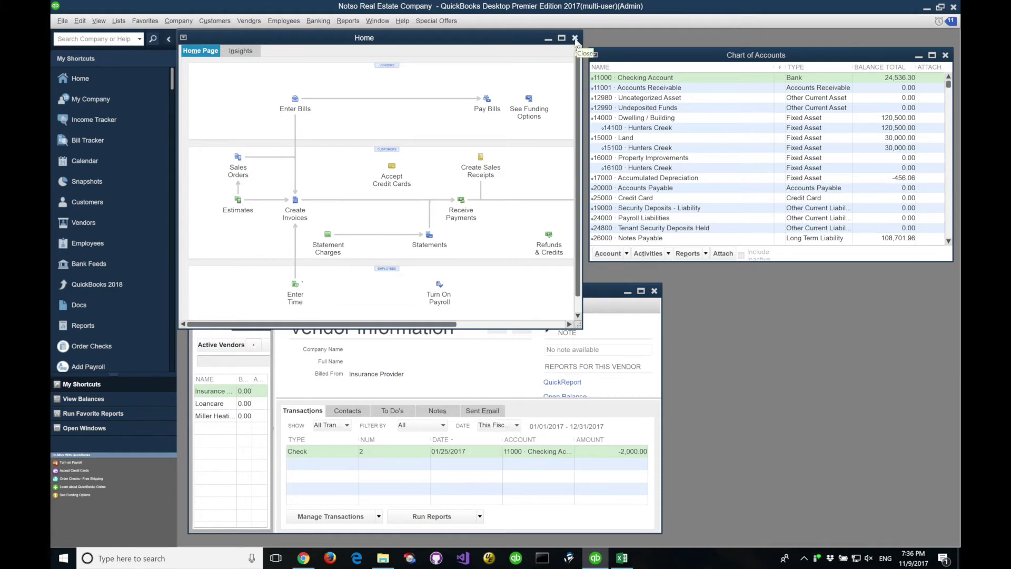
# Close Notso Real Estate Company's Home window.
pyautogui.click(575, 38)
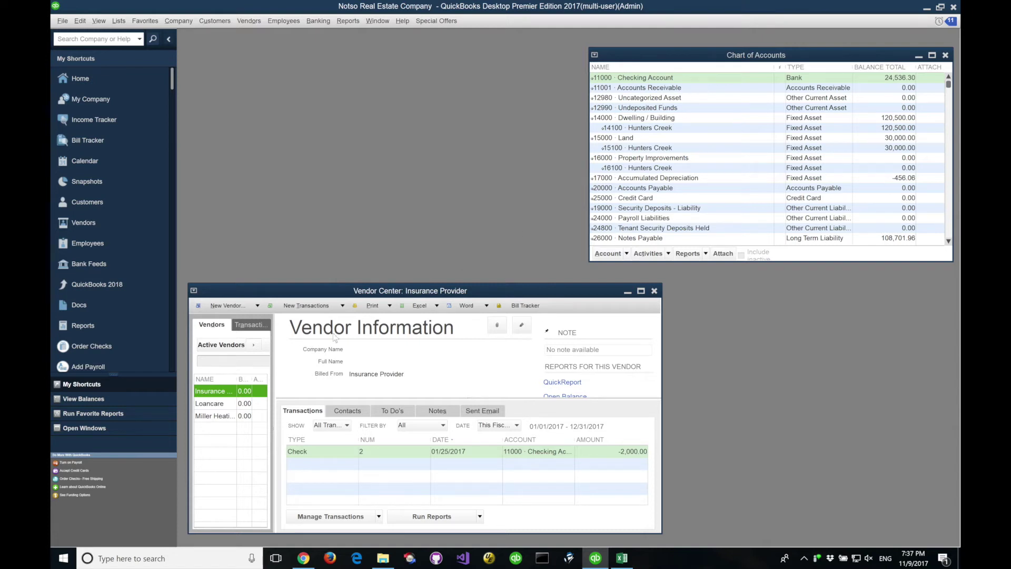
# Open Loancare's 10/01/2017 check for 871.37, charged to 62600 Mortgage Payments.
pyautogui.click(206, 404)
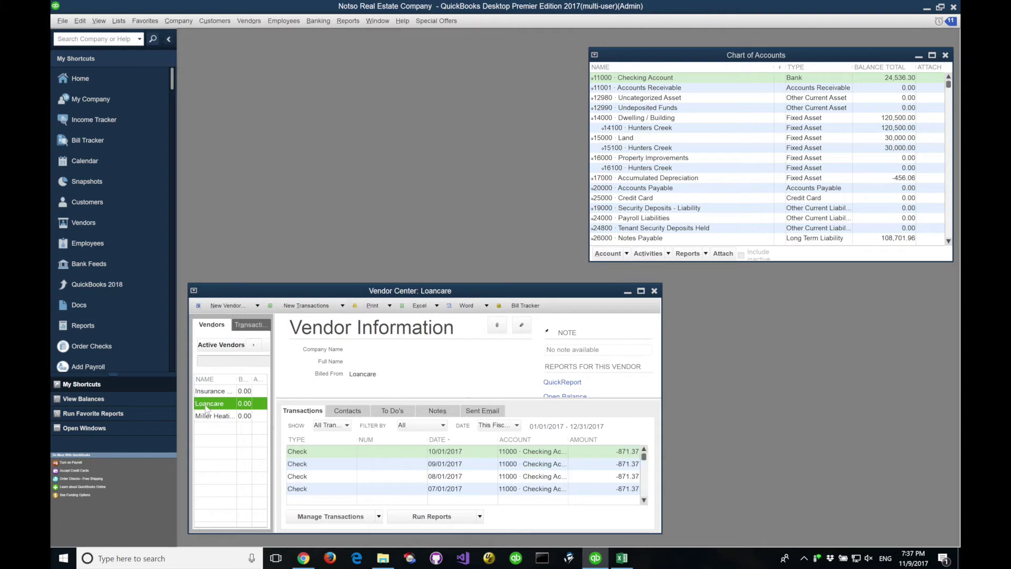
pyautogui.doubleClick(320, 456)
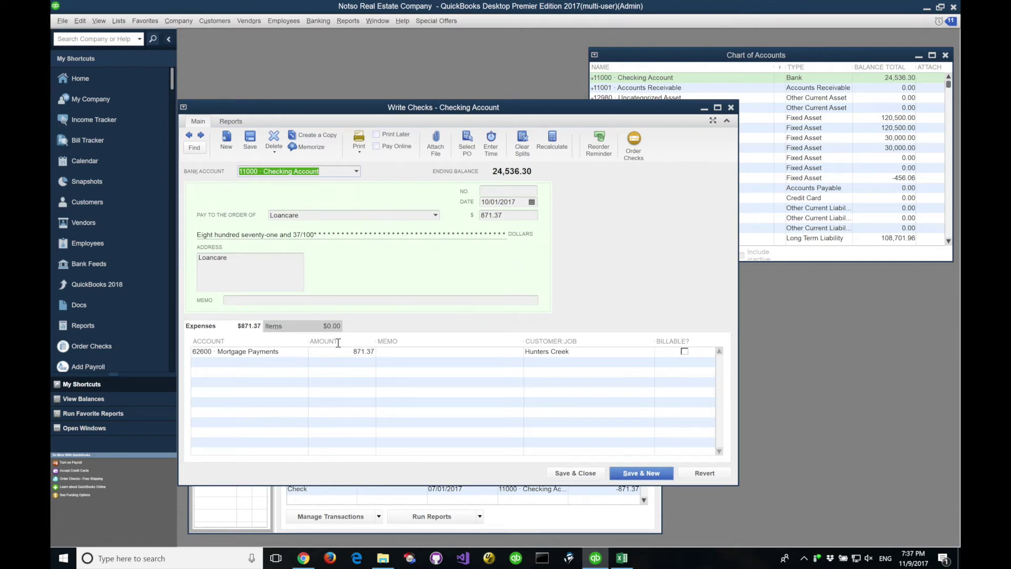
# Check the expense accounts in the Chart of Accounts, then close the Loancare check.
pyautogui.click(683, 56)
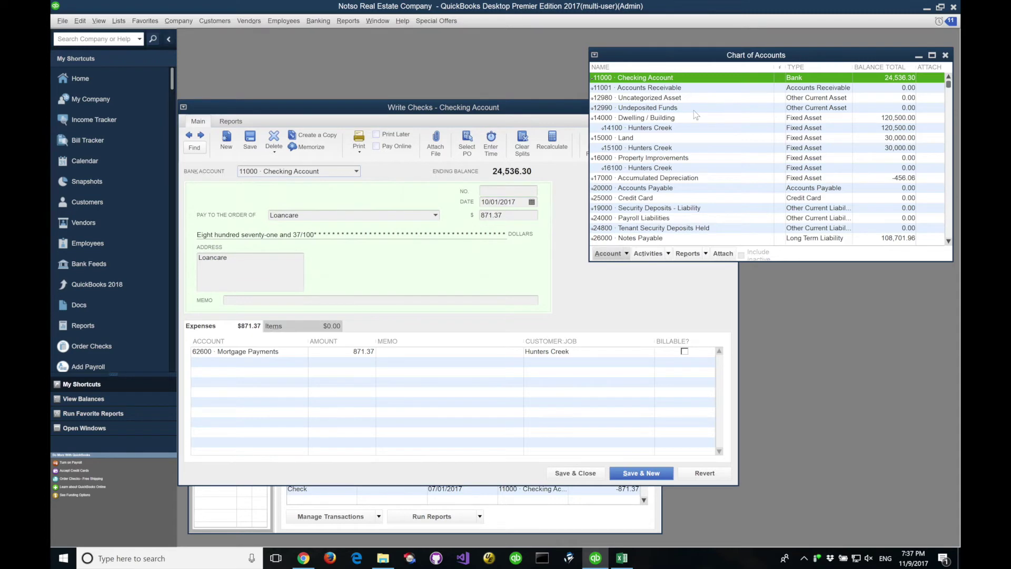
pyautogui.scroll(-15, 696, 115)
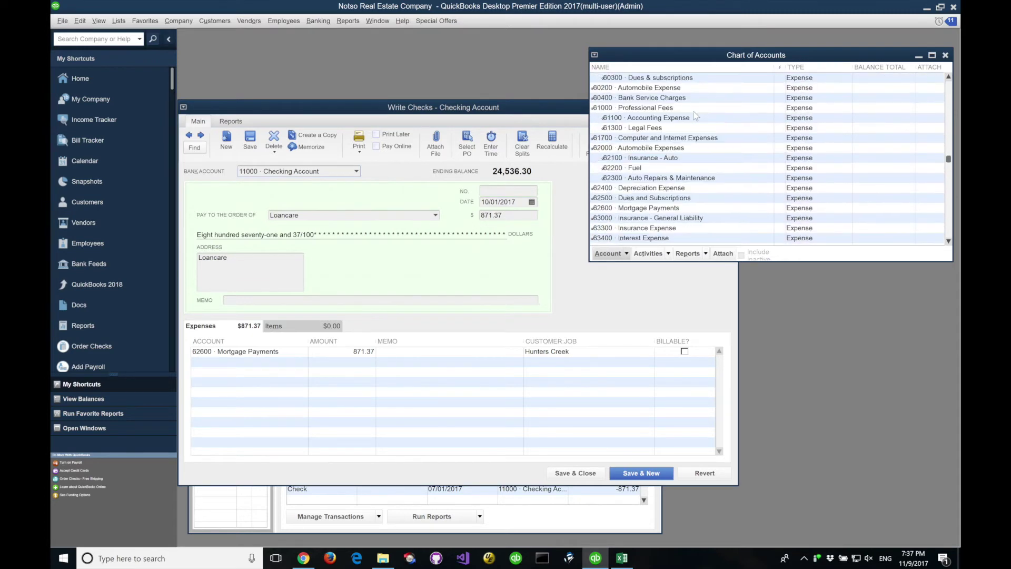
pyautogui.scroll(-1, 696, 115)
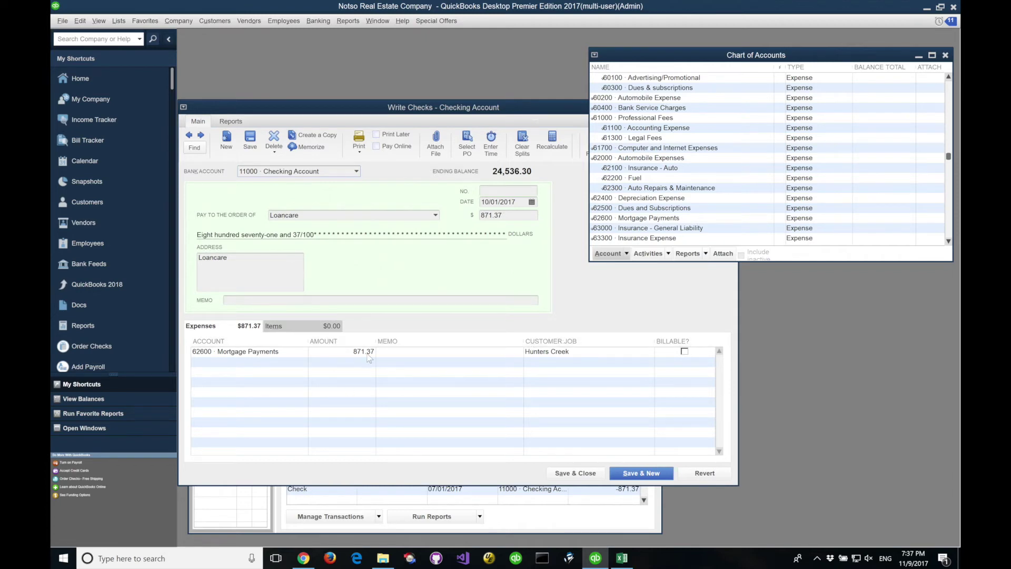
pyautogui.click(514, 111)
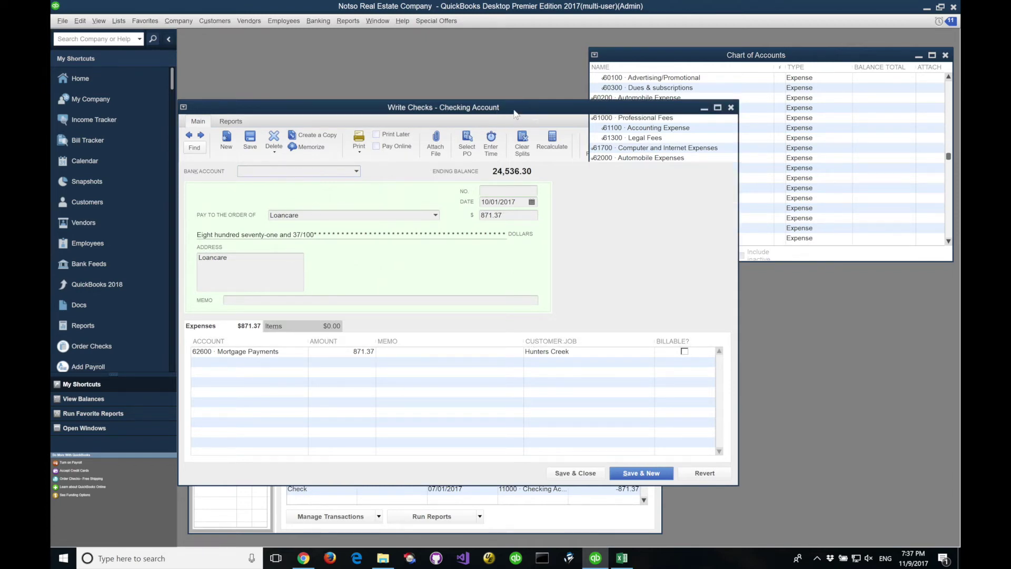
pyautogui.click(731, 107)
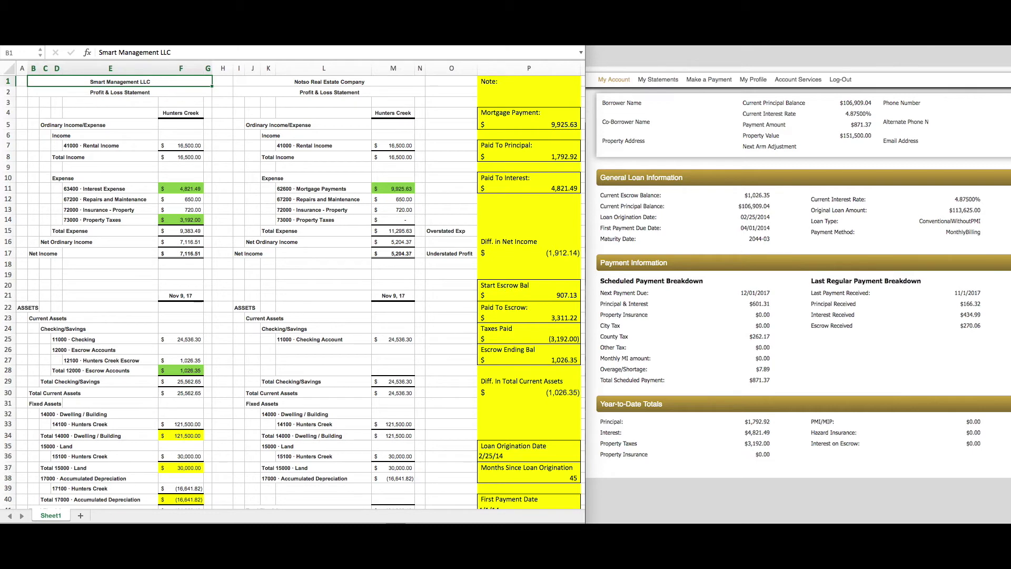
# Select the B1:M1 title row, then move the Payment Breakdown workbook over the comparison's left side.
pyautogui.click(177, 79)
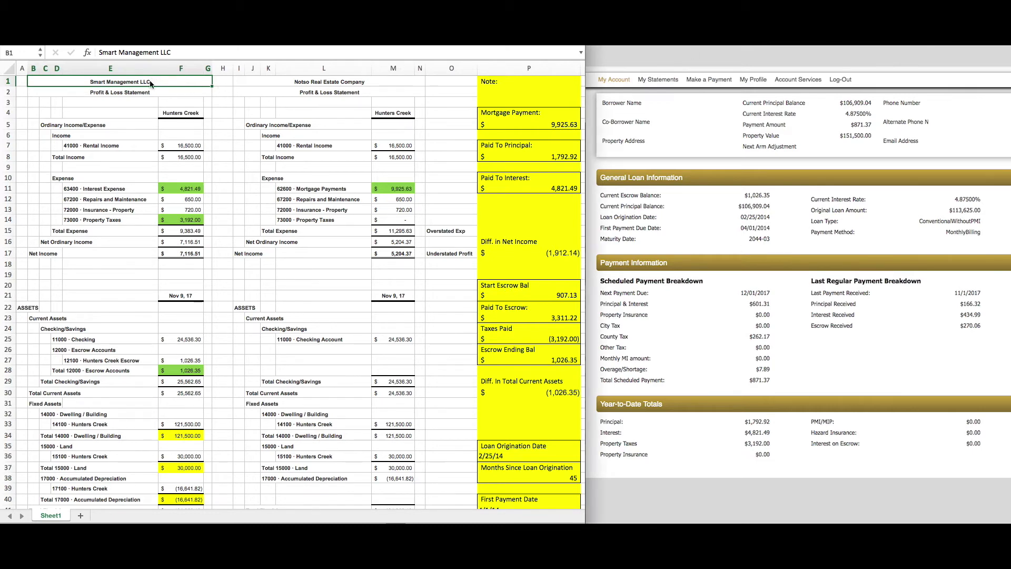
pyautogui.moveTo(182, 83); pyautogui.dragTo(421, 82)
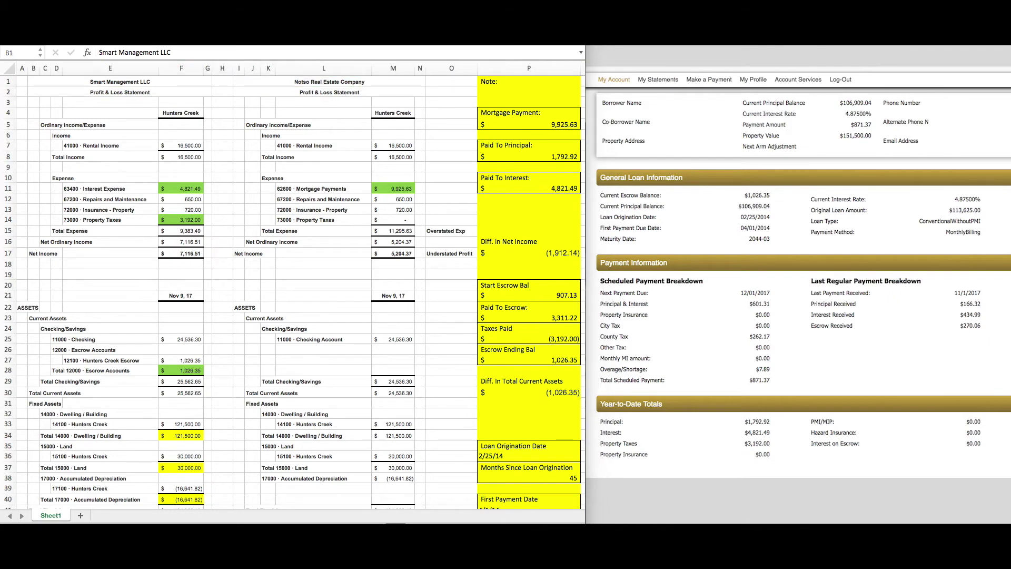
pyautogui.moveTo(1010, 113); pyautogui.dragTo(230, 114)
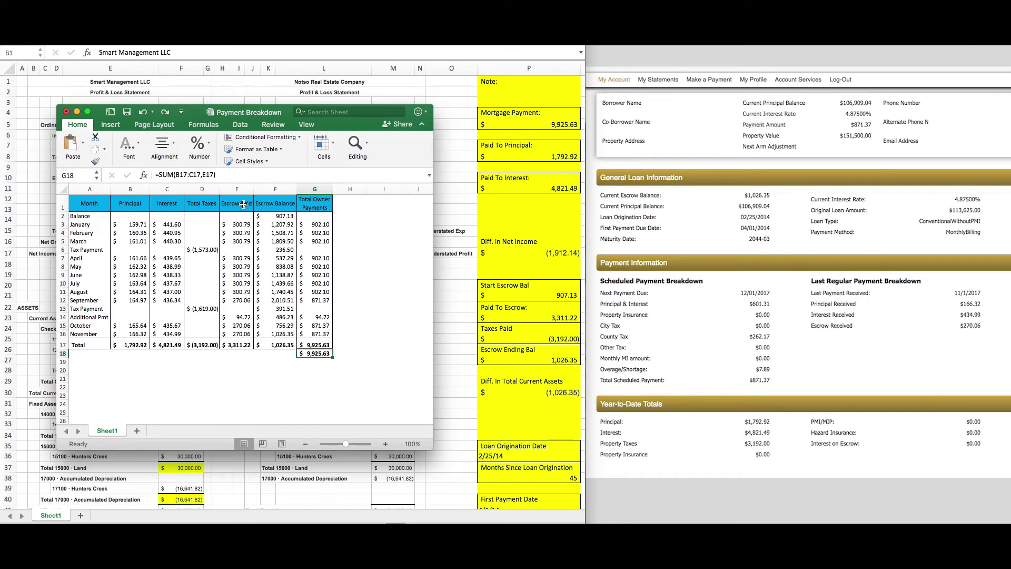
# Check the Escrow Paid column sum and the A1:G17 breakdown table, then return to the comparison sheet.
pyautogui.moveTo(238, 203); pyautogui.dragTo(233, 347)
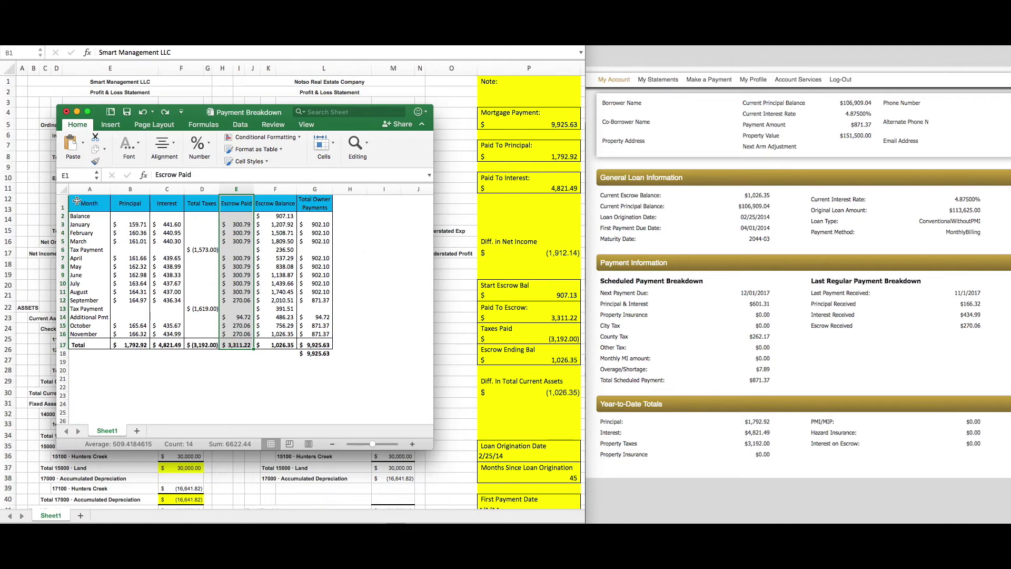
pyautogui.click(95, 203)
pyautogui.moveTo(96, 203); pyautogui.dragTo(315, 343)
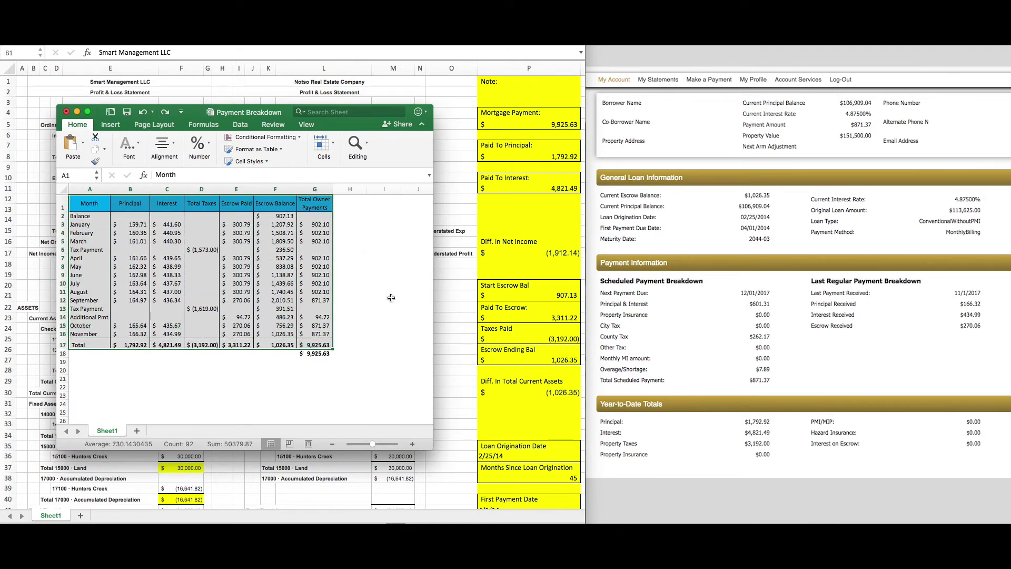
pyautogui.click(526, 67)
pyautogui.click(526, 67)
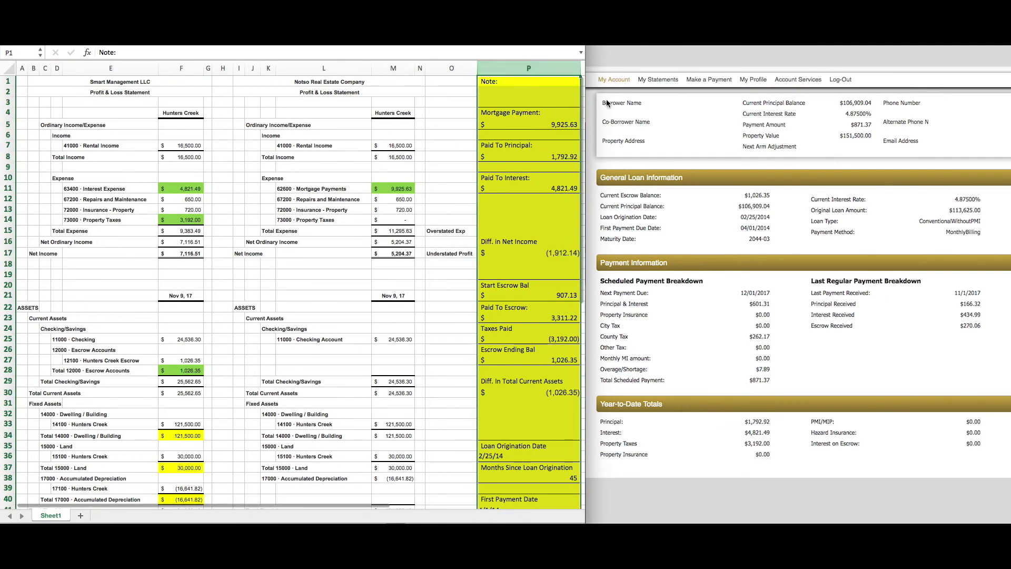
pyautogui.moveTo(594, 89); pyautogui.dragTo(1008, 474)
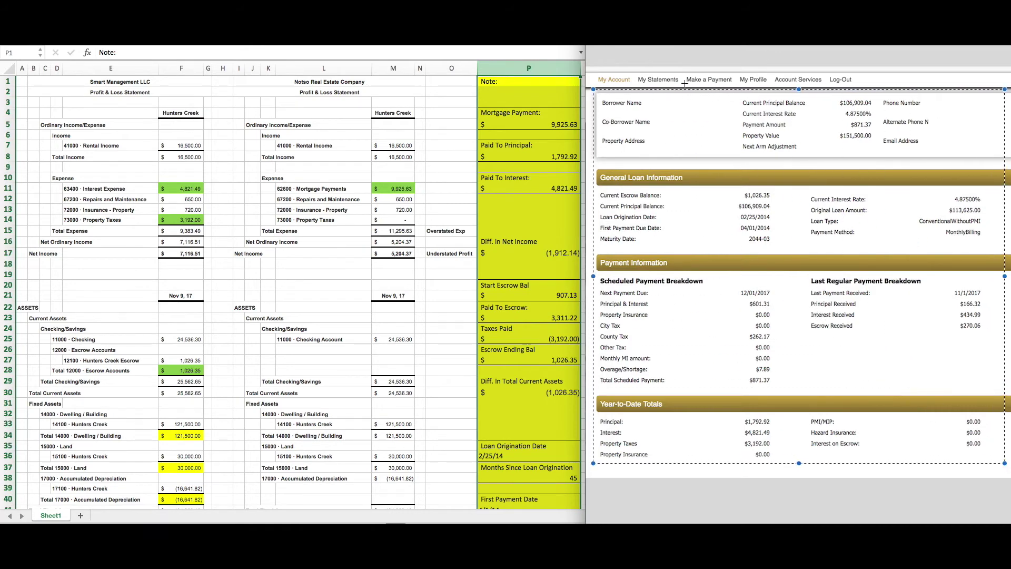
pyautogui.click(681, 48)
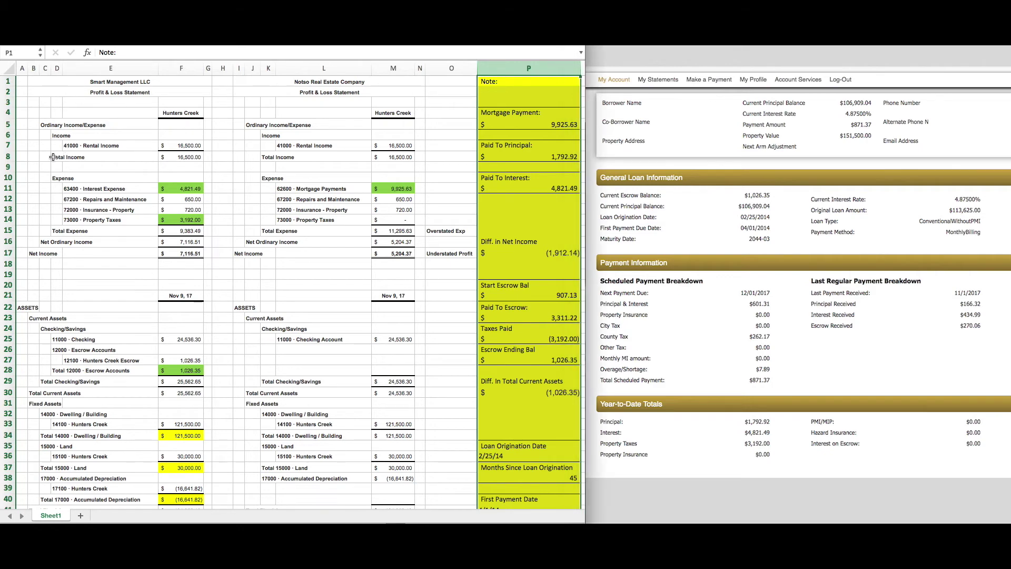
pyautogui.moveTo(58, 158); pyautogui.dragTo(400, 158)
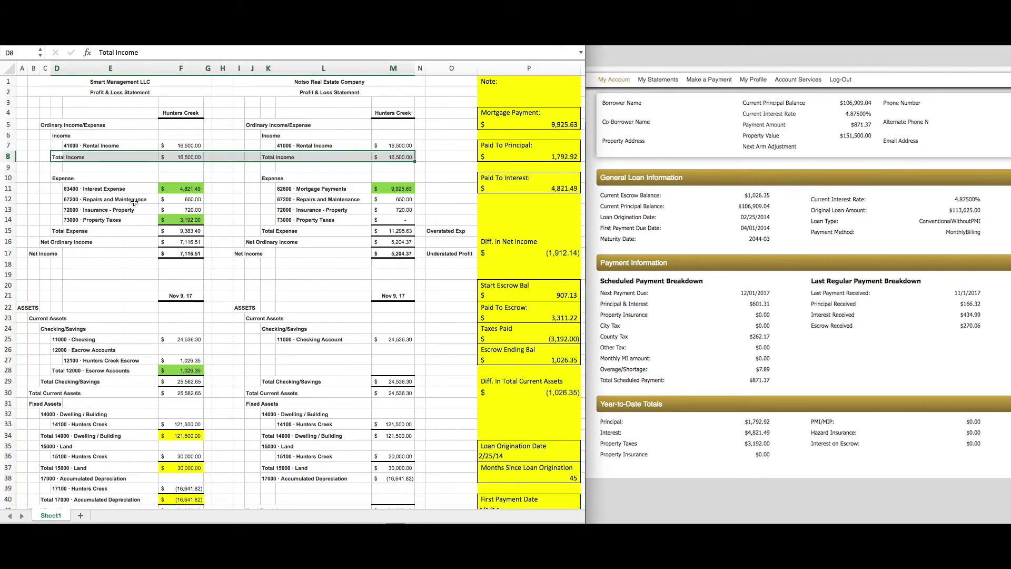
pyautogui.moveTo(46, 178); pyautogui.dragTo(187, 265)
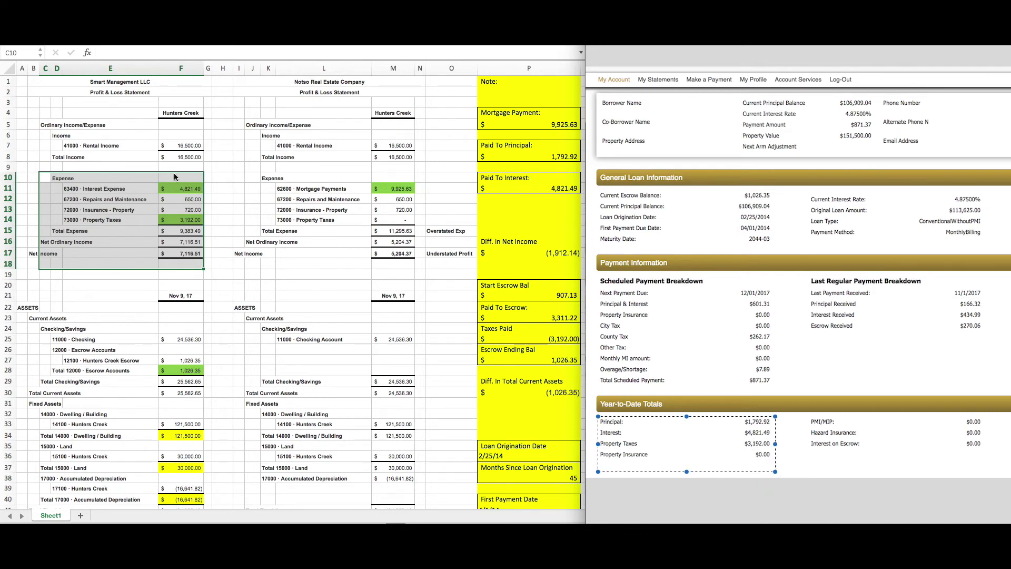
pyautogui.click(48, 197)
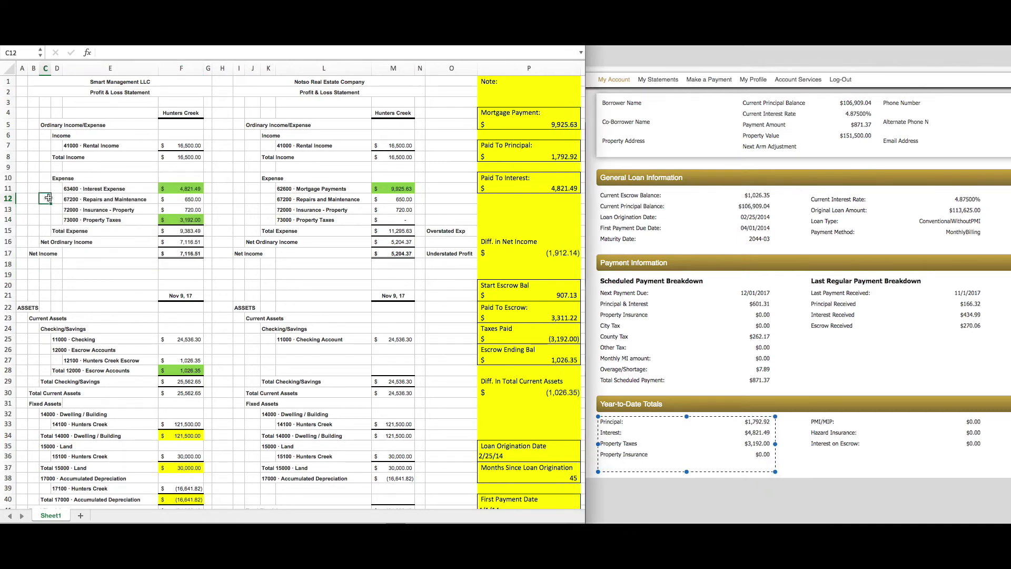
pyautogui.moveTo(48, 198); pyautogui.dragTo(411, 213)
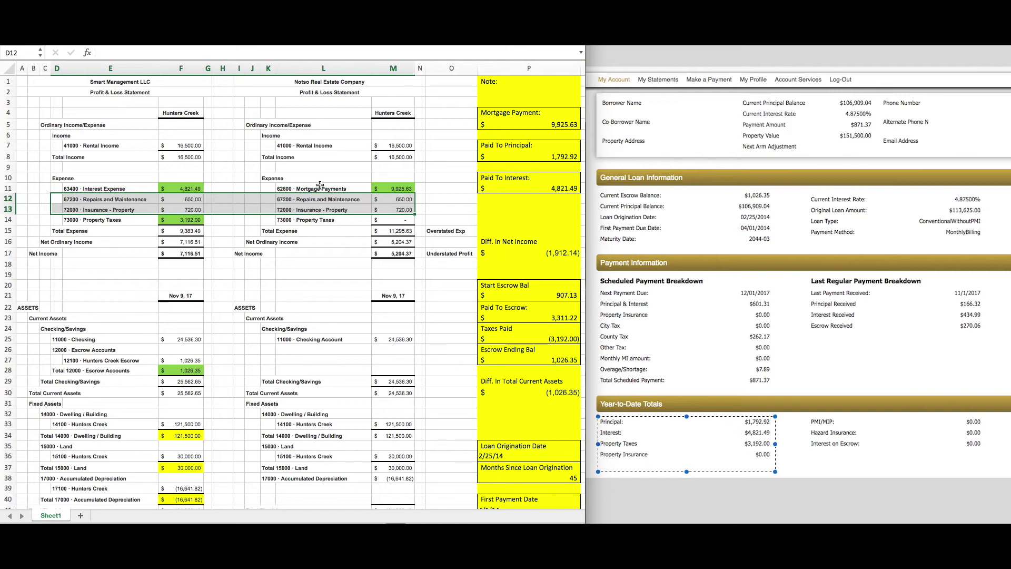
pyautogui.click(394, 188)
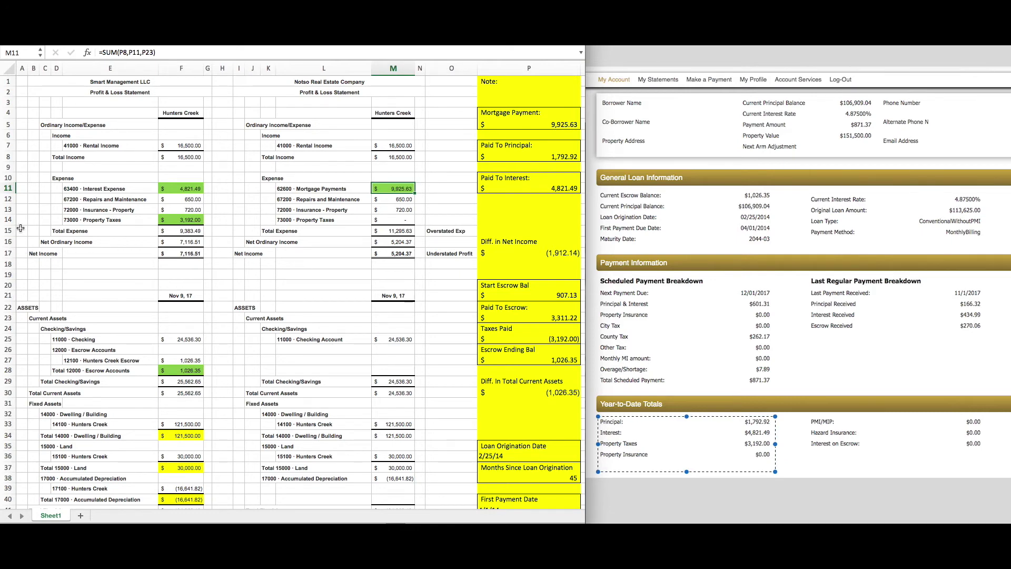
pyautogui.moveTo(66, 220); pyautogui.dragTo(406, 222)
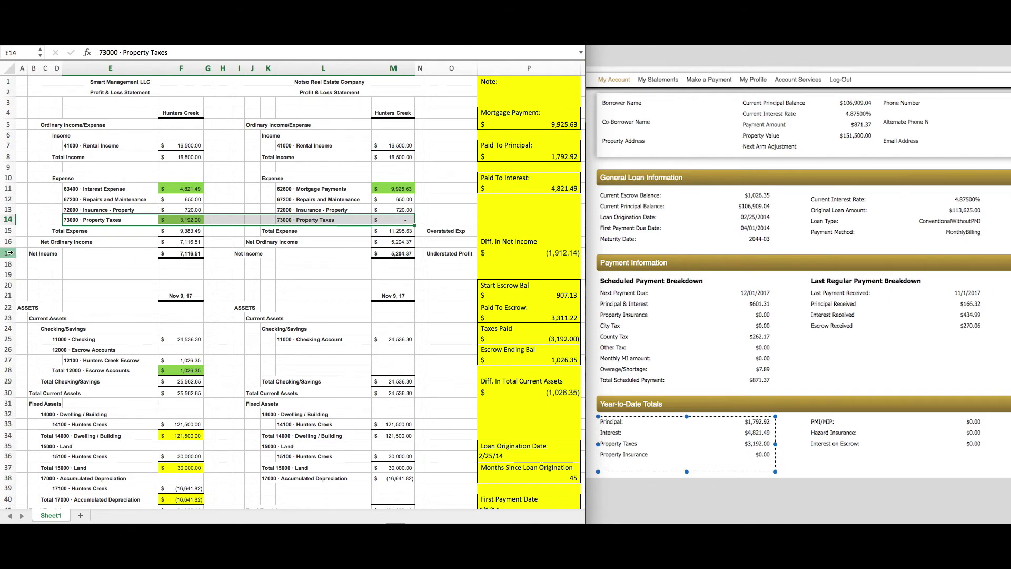
pyautogui.click(9, 252)
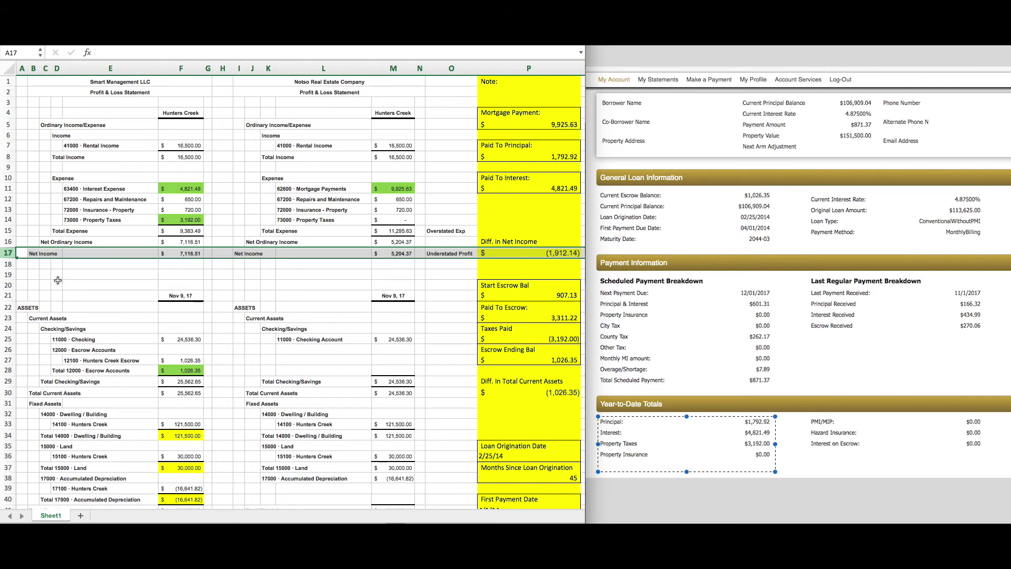
pyautogui.scroll(-3, 58, 280)
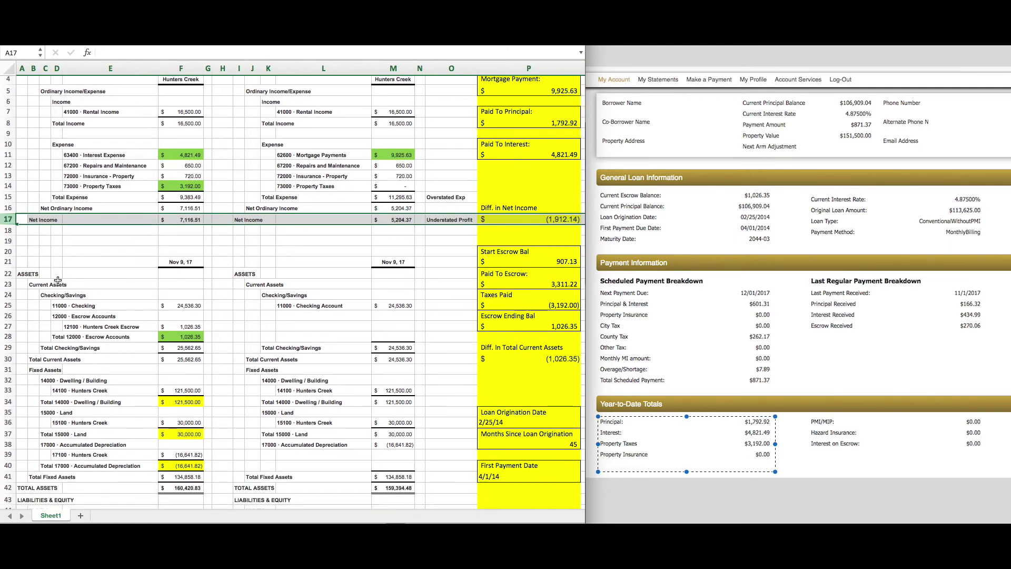
pyautogui.scroll(3, 58, 280)
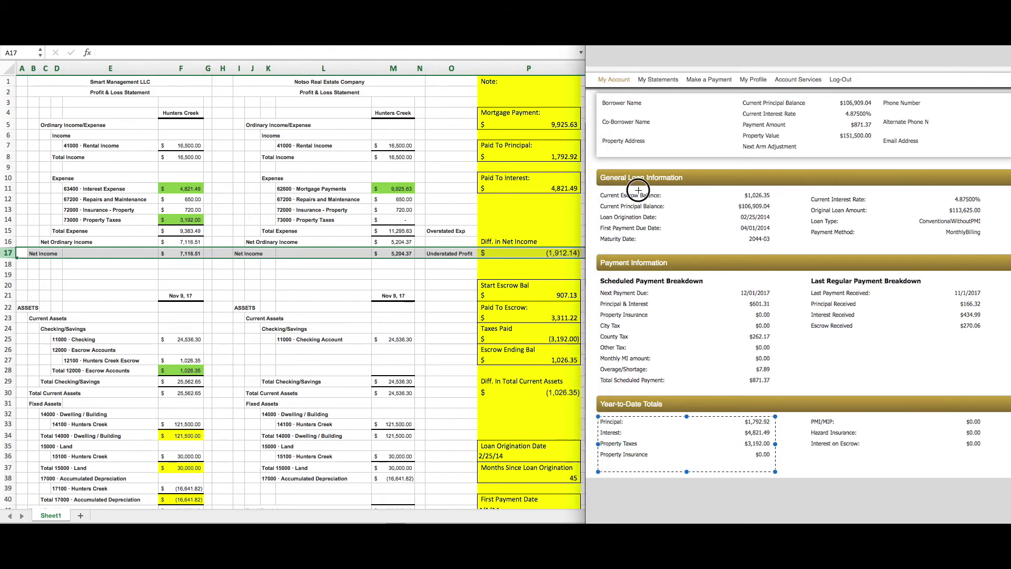
pyautogui.moveTo(595, 192); pyautogui.dragTo(662, 195)
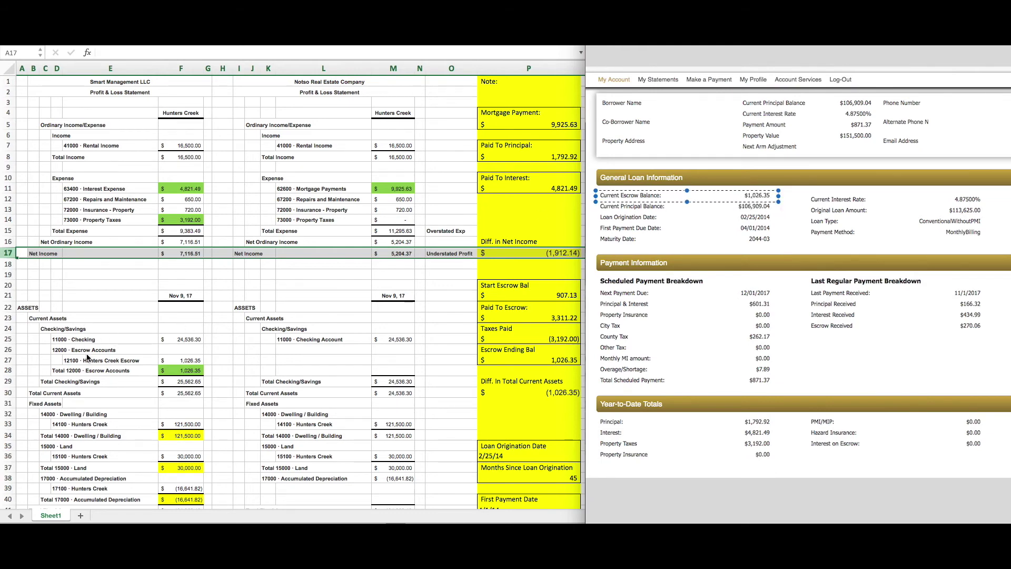
pyautogui.moveTo(49, 358); pyautogui.dragTo(413, 370)
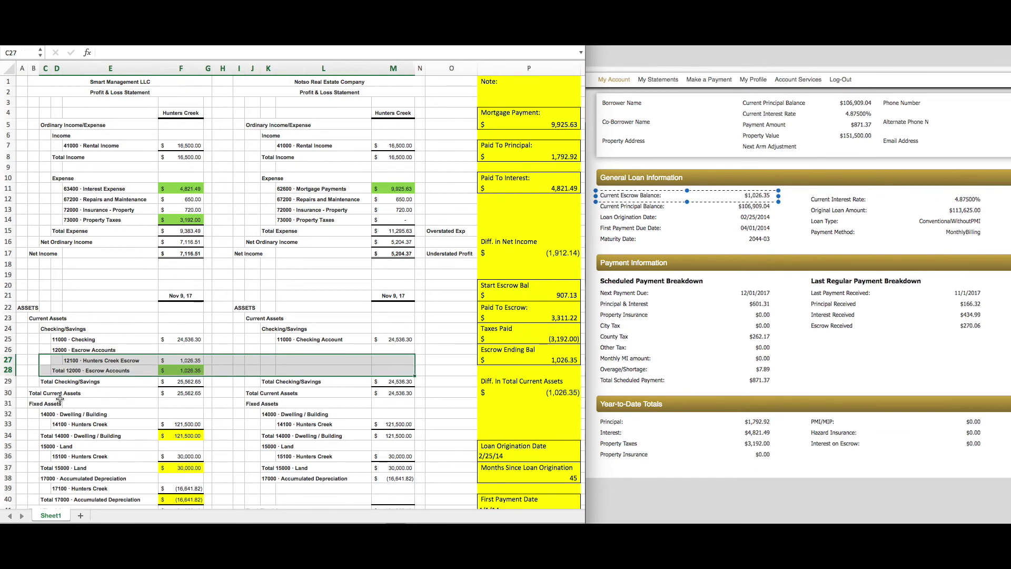
pyautogui.click(8, 392)
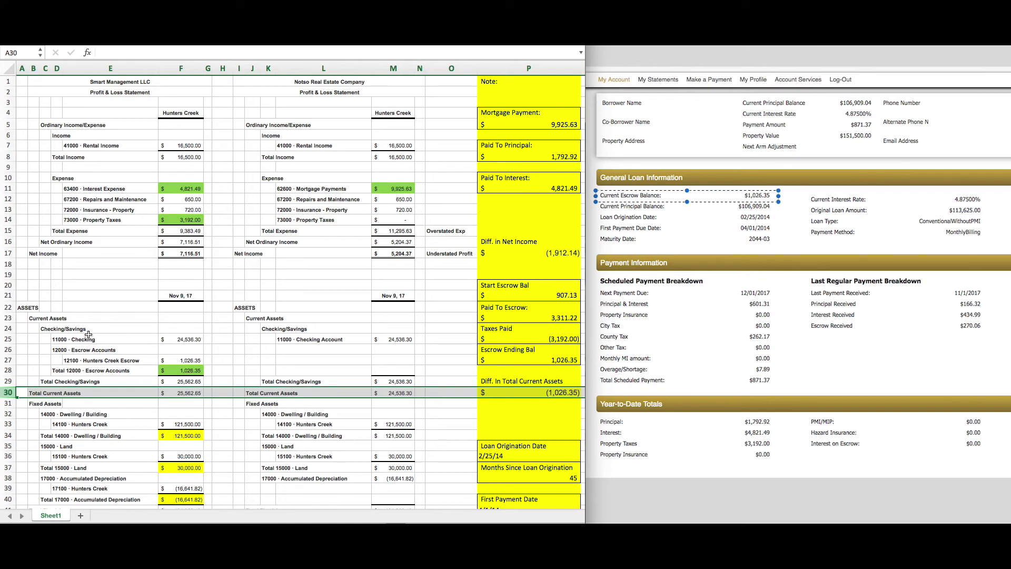
pyautogui.scroll(-1, 89, 335)
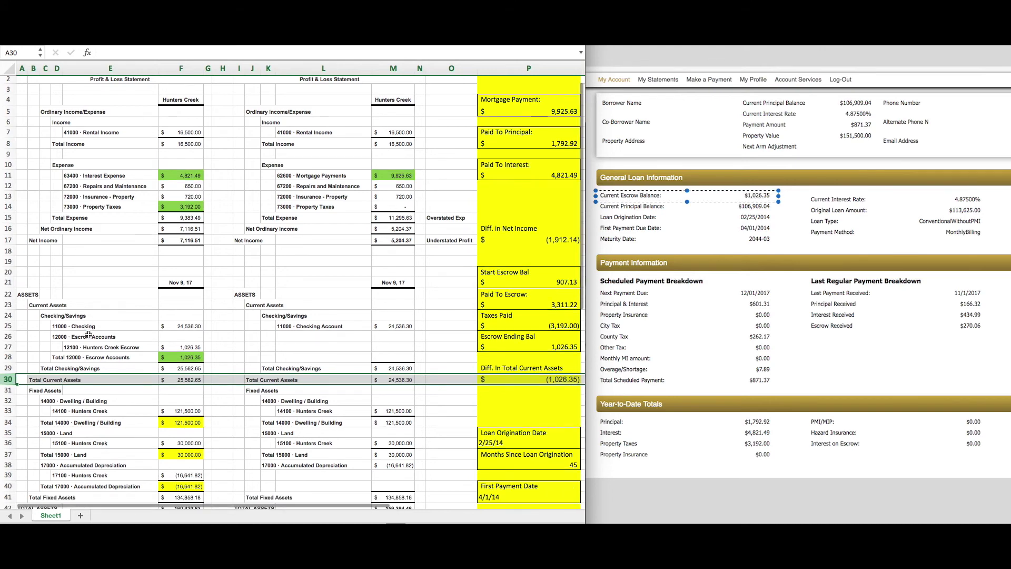
pyautogui.scroll(-5, 89, 335)
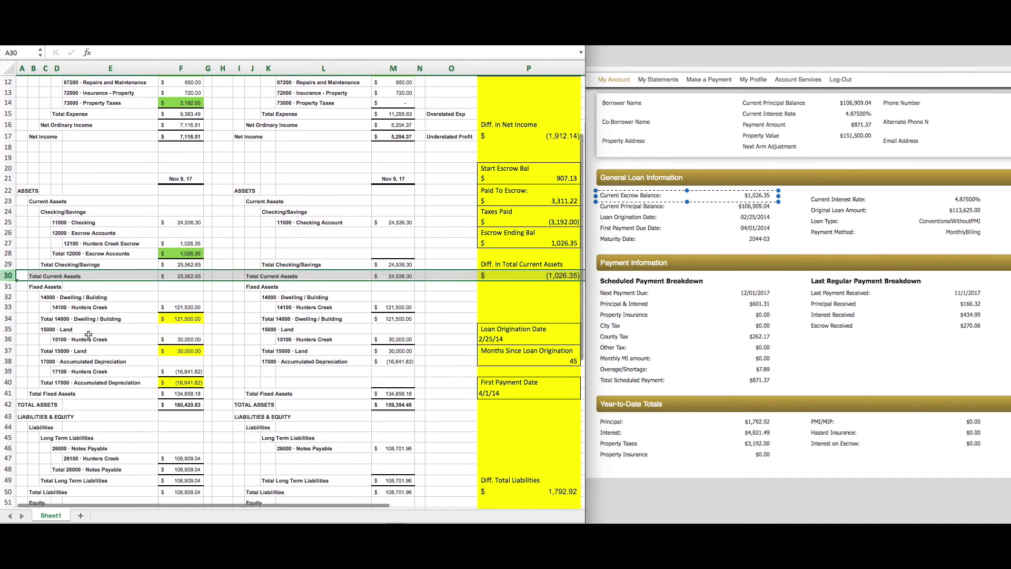
pyautogui.scroll(-5, 88, 335)
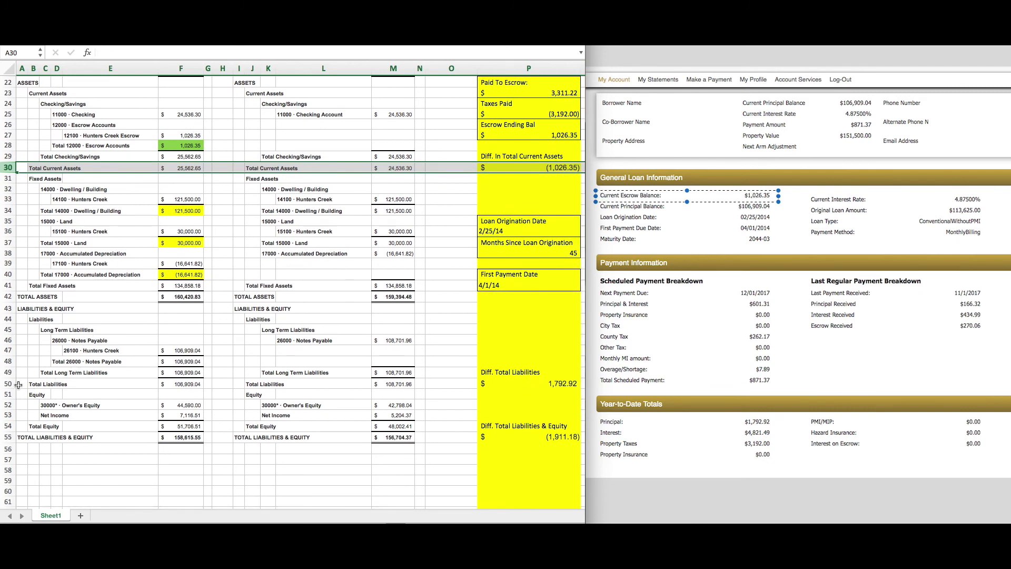
pyautogui.moveTo(34, 384); pyautogui.dragTo(403, 383)
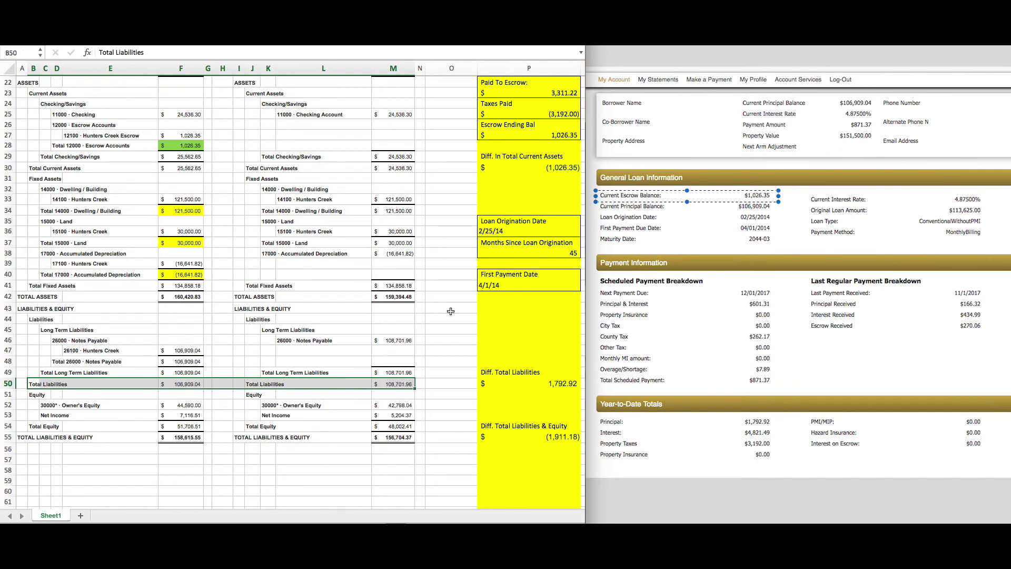
pyautogui.click(8, 382)
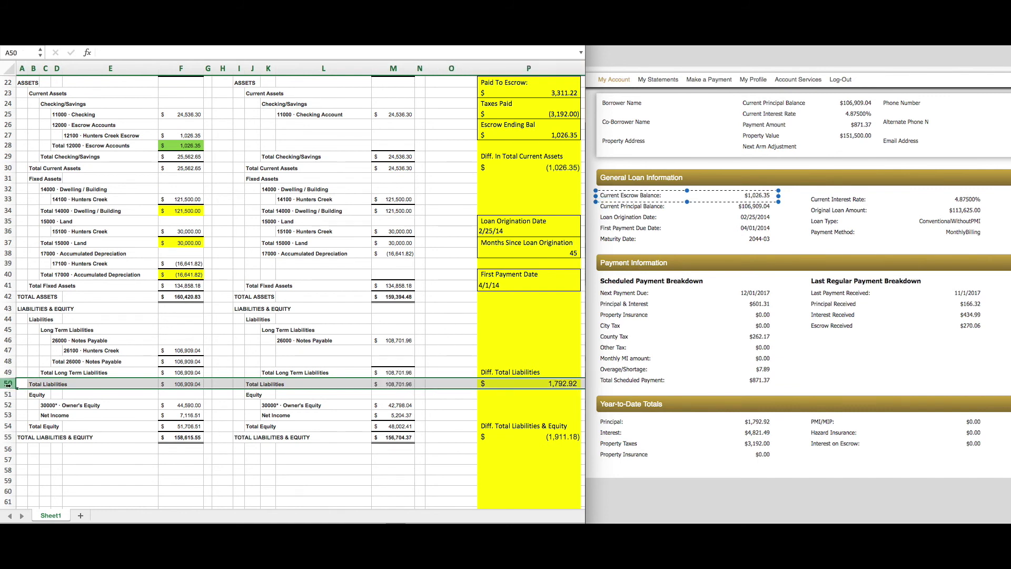
pyautogui.click(8, 437)
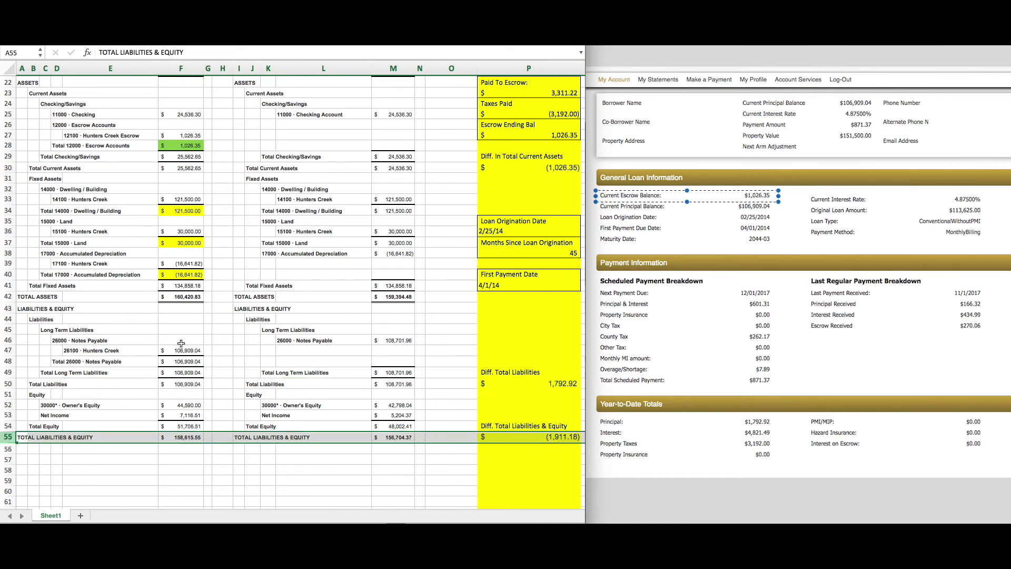